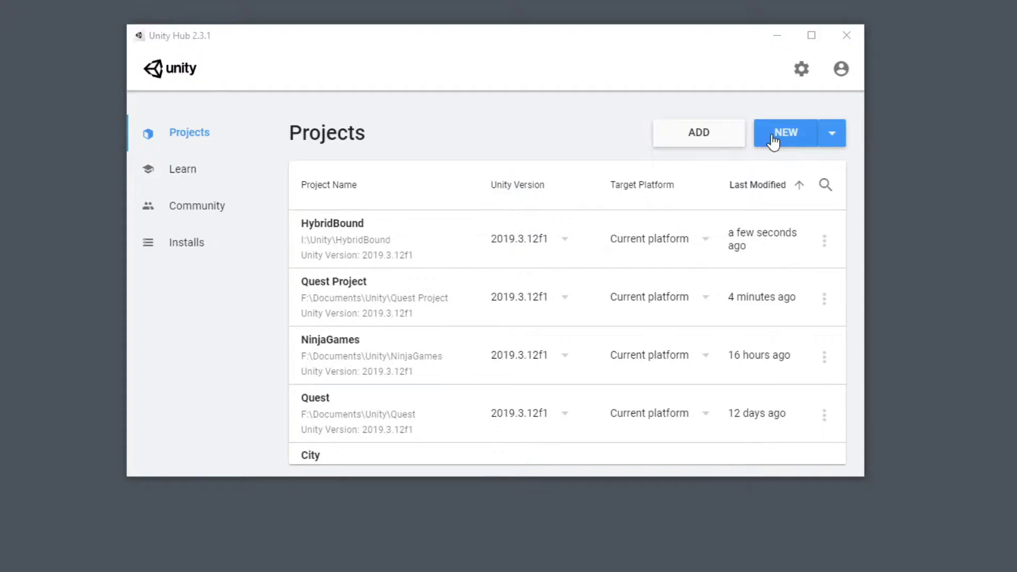
# Step: Create a new 3D project named DistanceGrabbable in I:\Unity
pyautogui.click(773, 135)
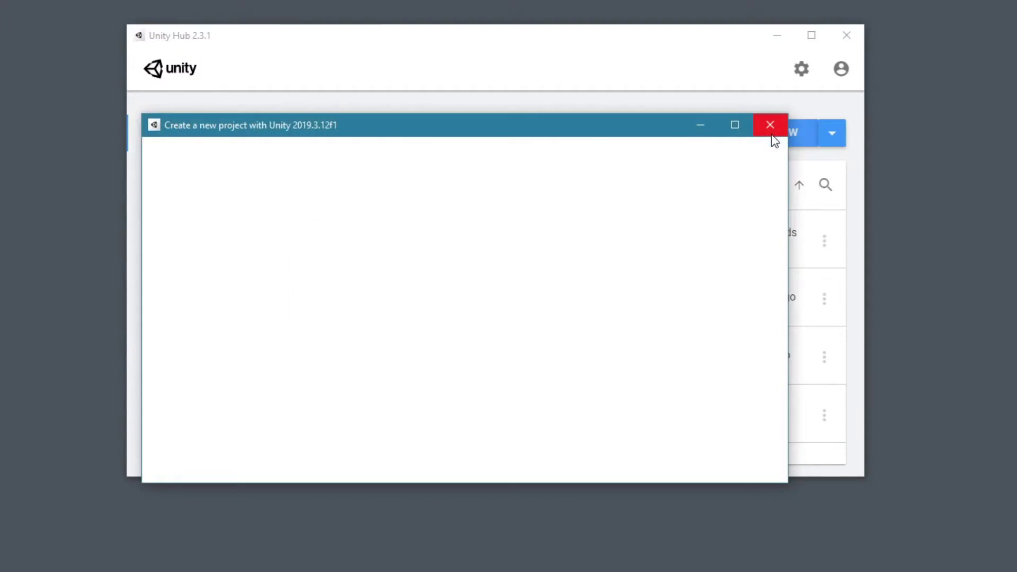
pyautogui.click(717, 217)
pyautogui.write('DistanceGrabbable')
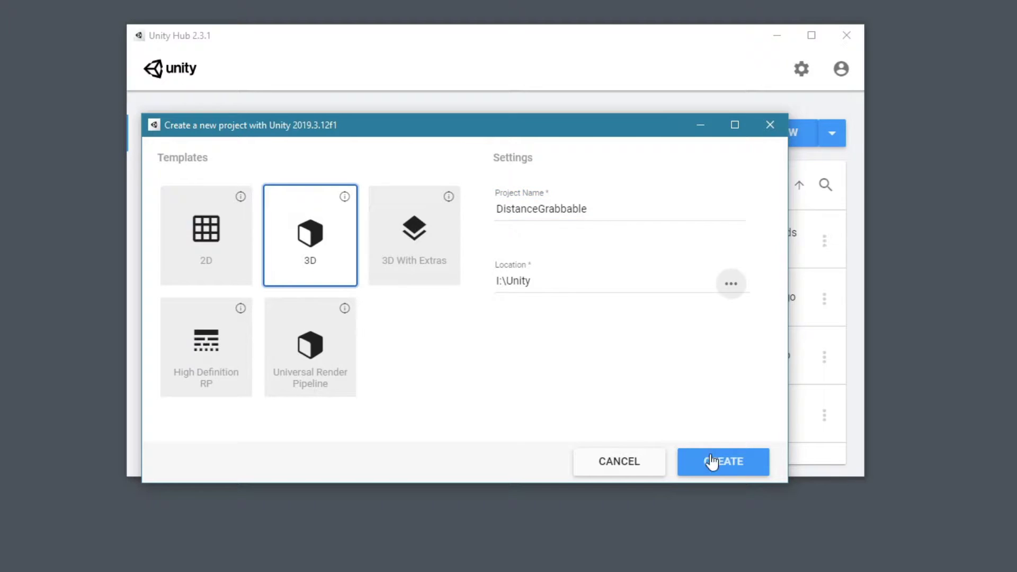
pyautogui.click(711, 461)
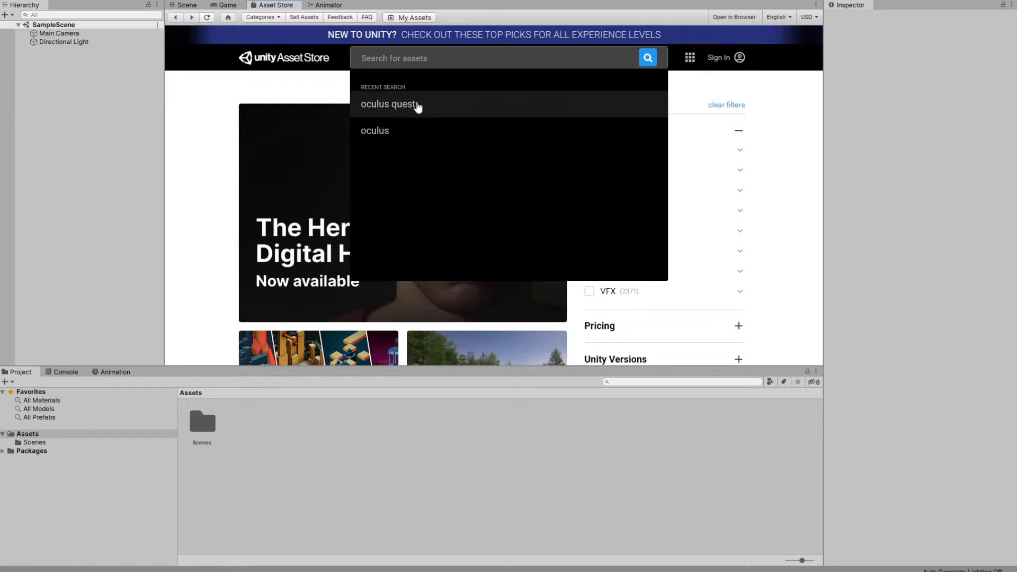
# Step: Search the Asset Store for "oculus quest", and open the Oculus Integration asset with its release information
pyautogui.click(416, 103)
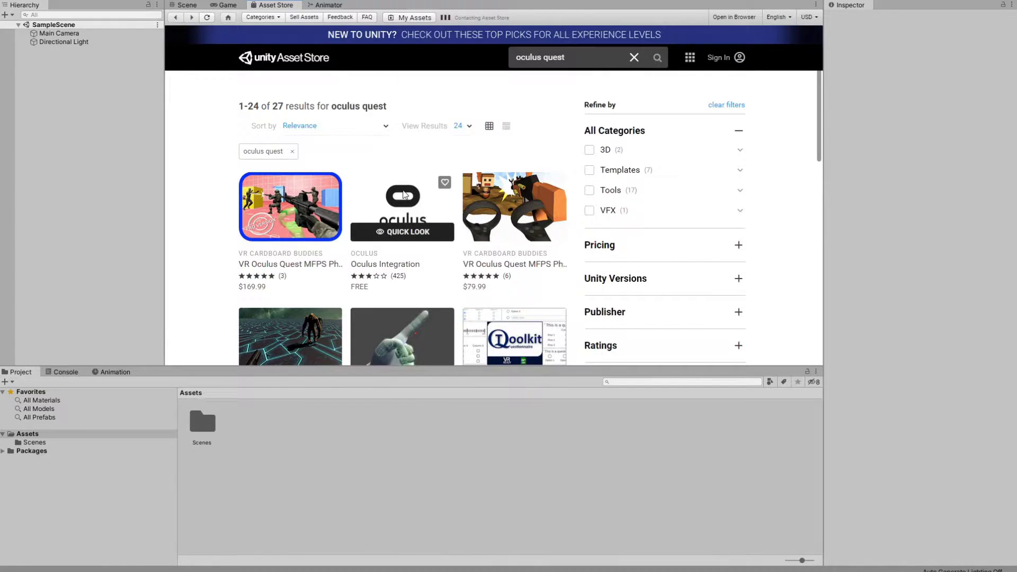
pyautogui.click(405, 195)
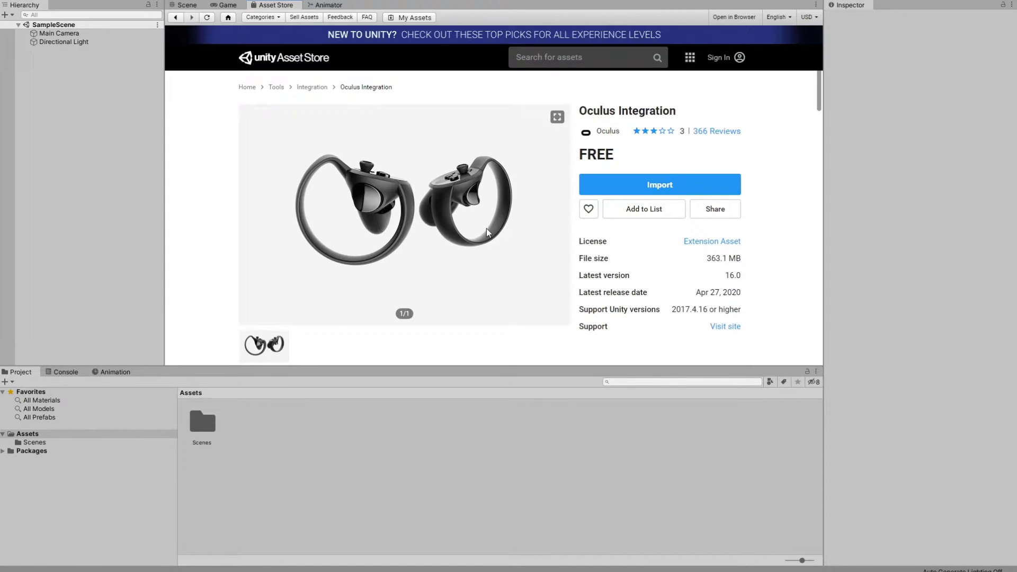
pyautogui.scroll(-3, 562, 173)
pyautogui.scroll(-1, 562, 173)
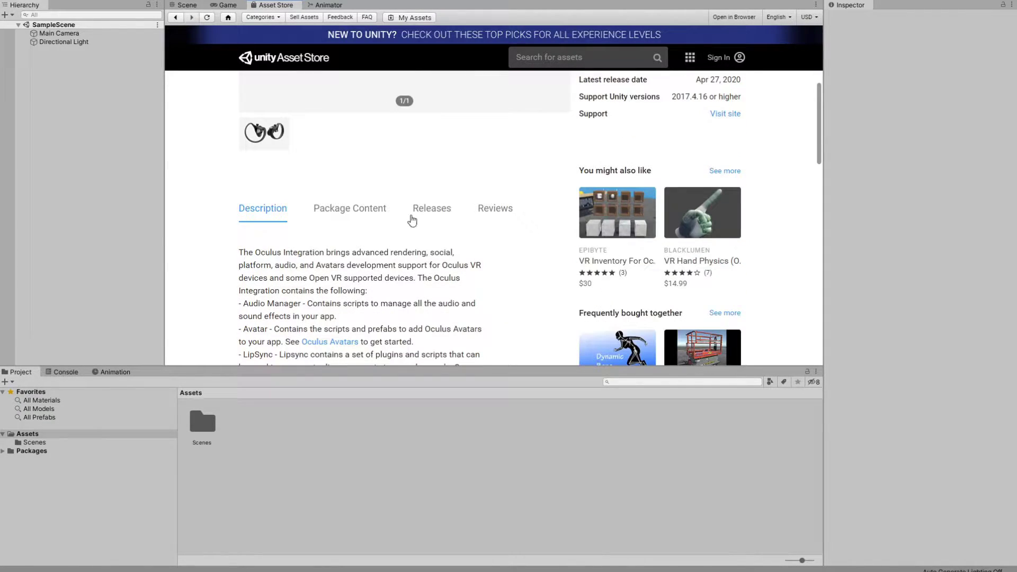
pyautogui.click(440, 209)
pyautogui.scroll(-1, 492, 228)
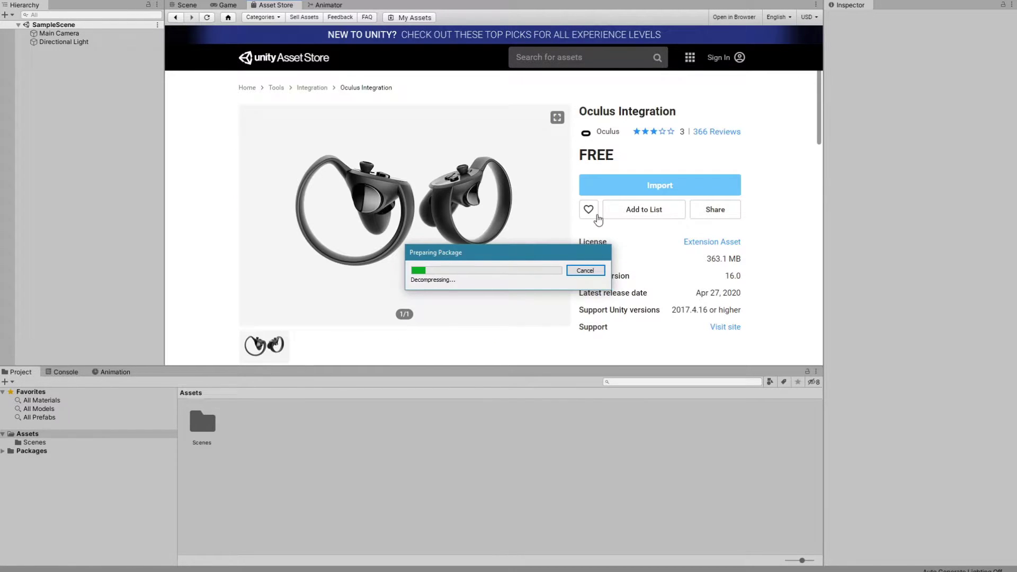
# Step: Import the Oculus Integration package and restart the editor to complete the OVRPlugin update
pyautogui.click(345, 361)
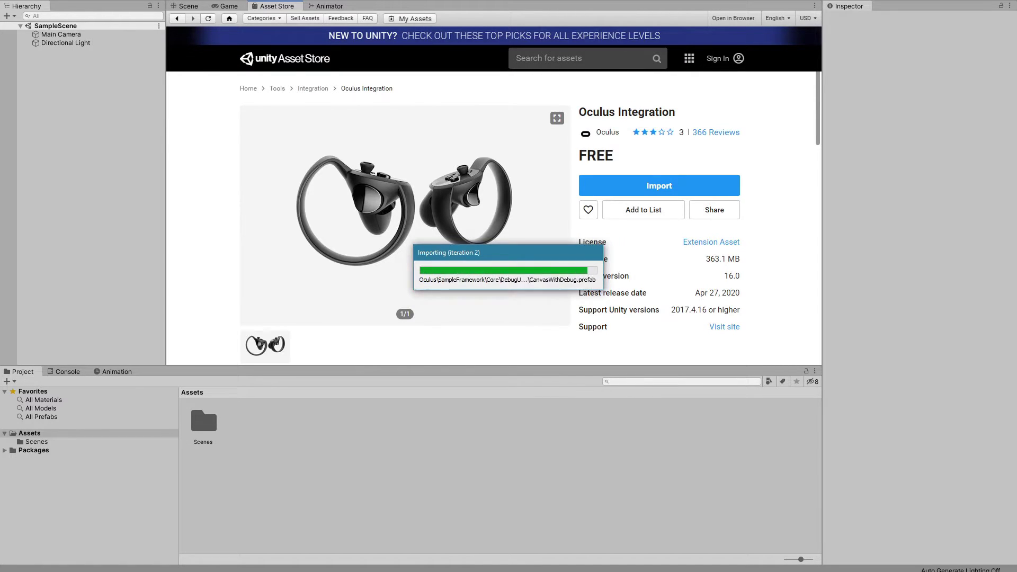
pyautogui.click(480, 297)
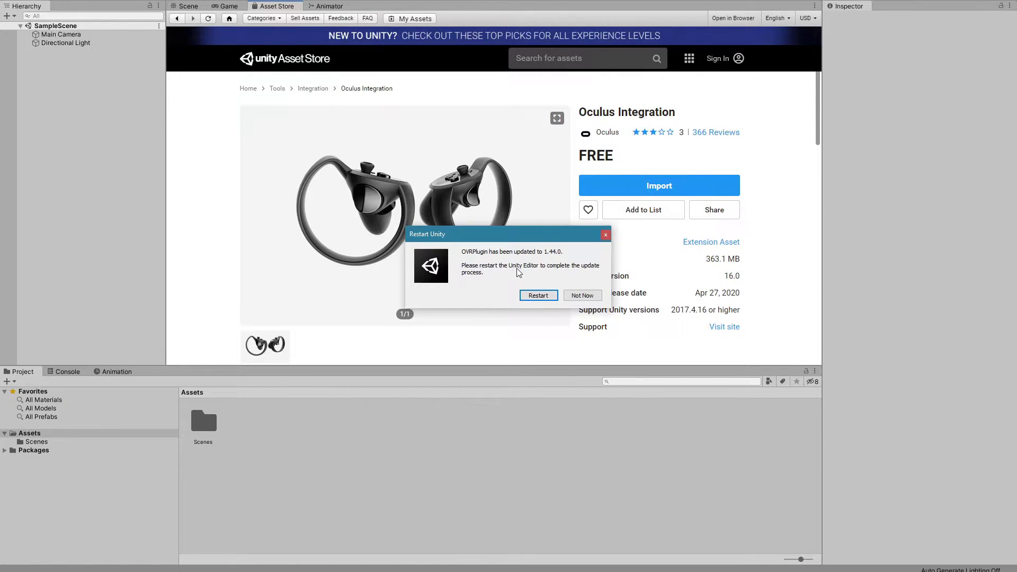
pyautogui.click(538, 295)
pyautogui.click(478, 295)
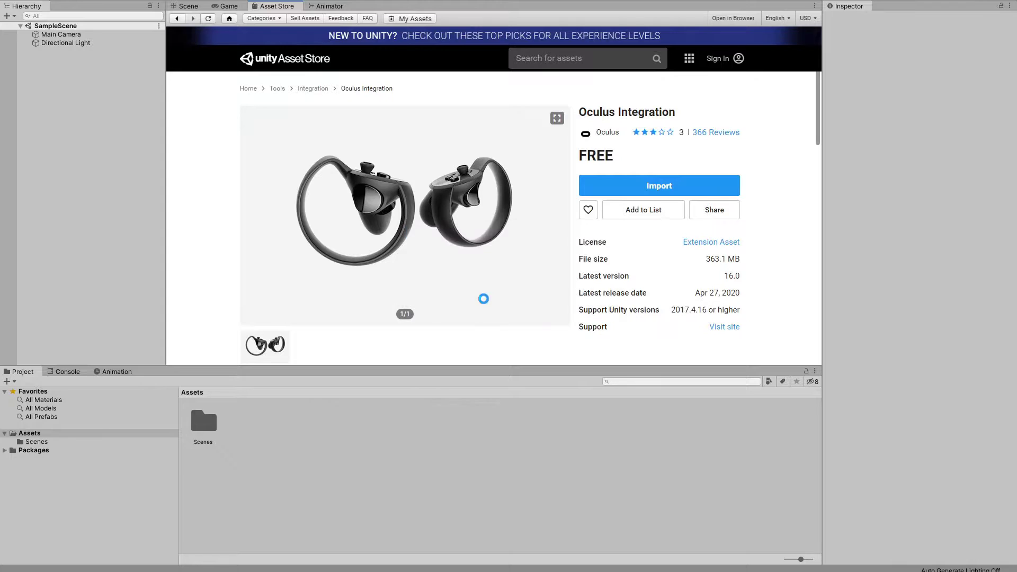
pyautogui.click(539, 295)
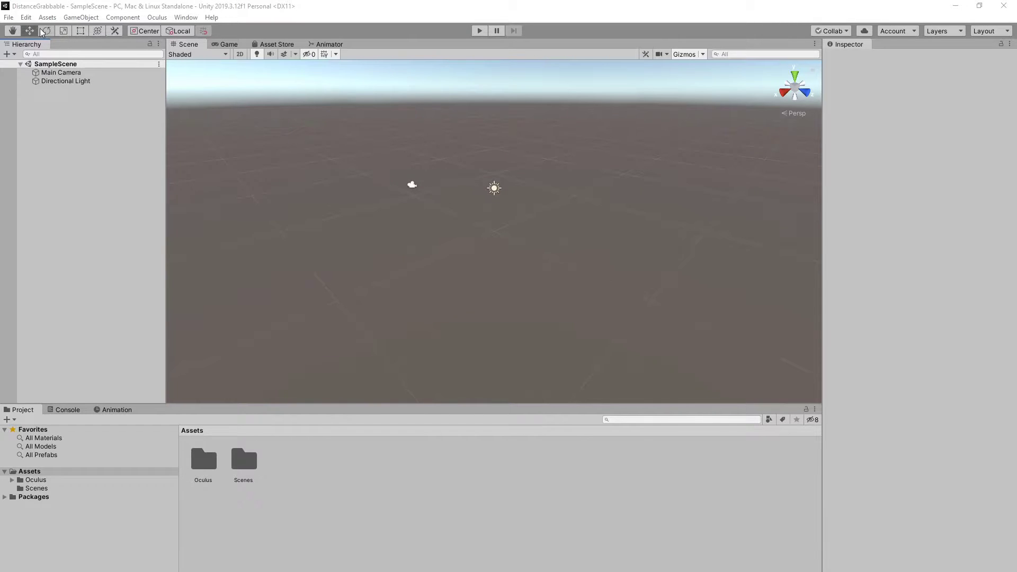
# Step: Switch the project's build platform to Android
pyautogui.click(8, 17)
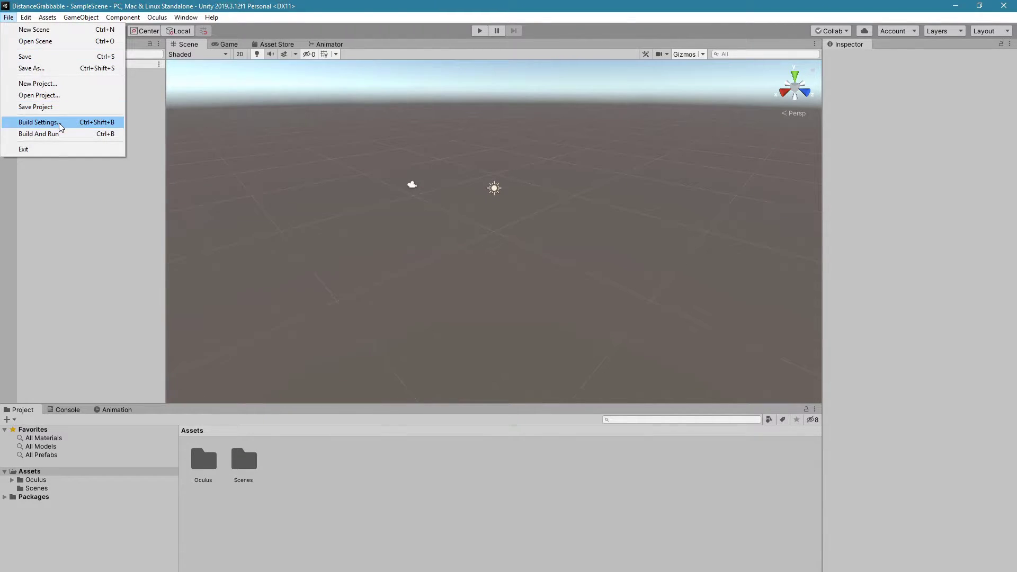
pyautogui.click(38, 122)
pyautogui.click(153, 245)
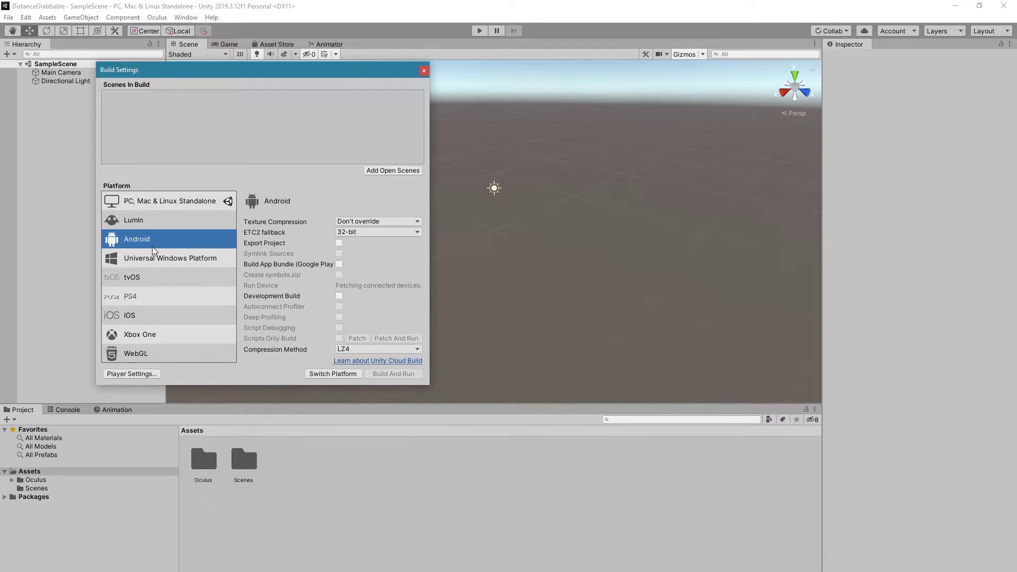
pyautogui.click(333, 374)
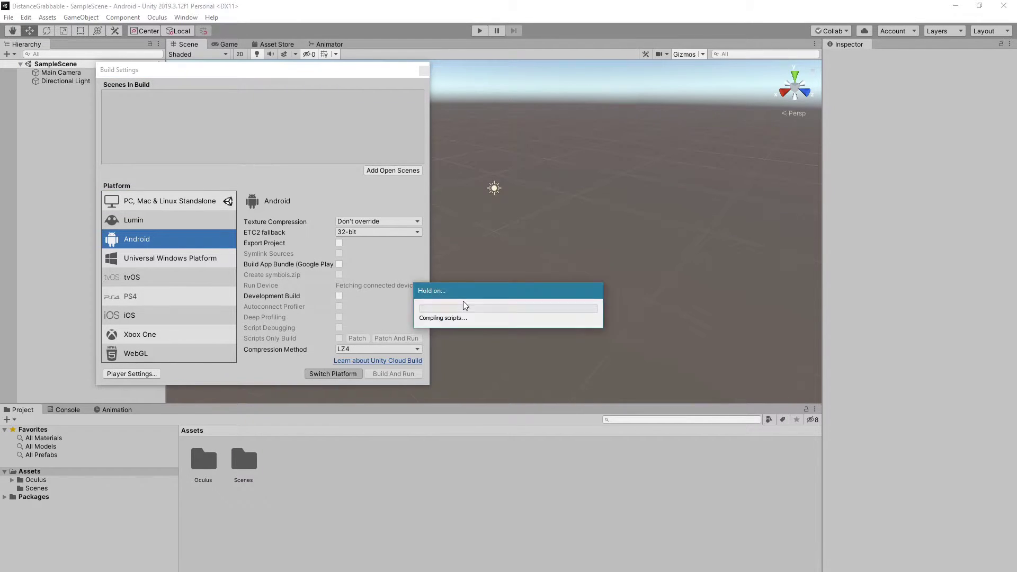
# Step: Enable Virtual Reality Supported in the Android player's XR settings and add the Oculus SDK
pyautogui.click(147, 374)
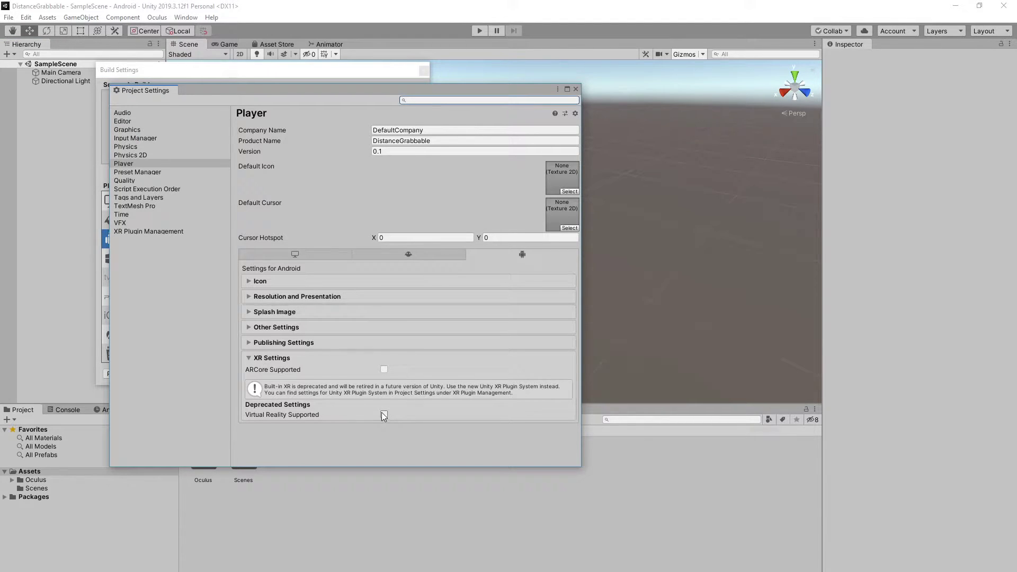
pyautogui.click(385, 414)
pyautogui.scroll(-1, 437, 408)
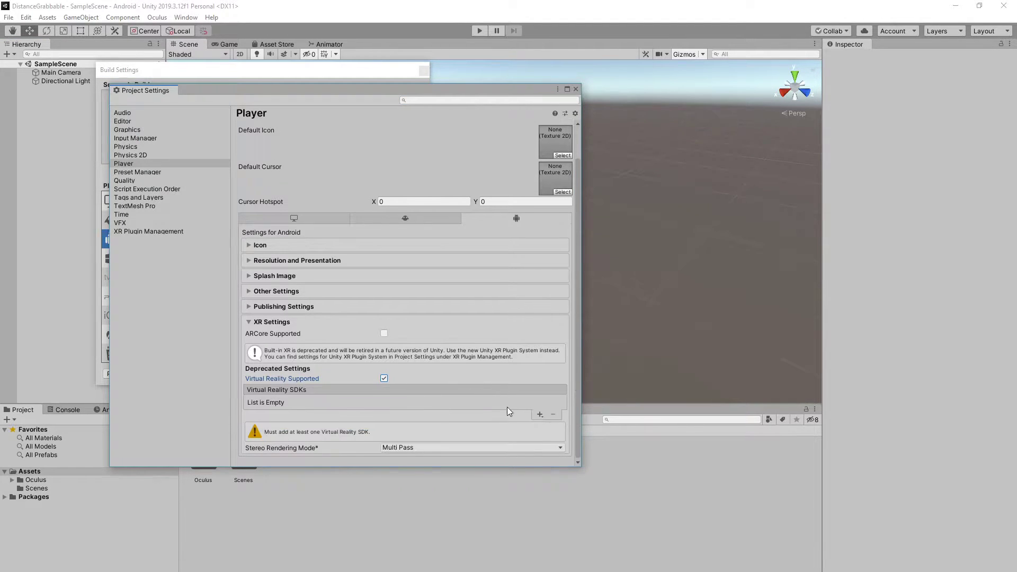
pyautogui.click(539, 414)
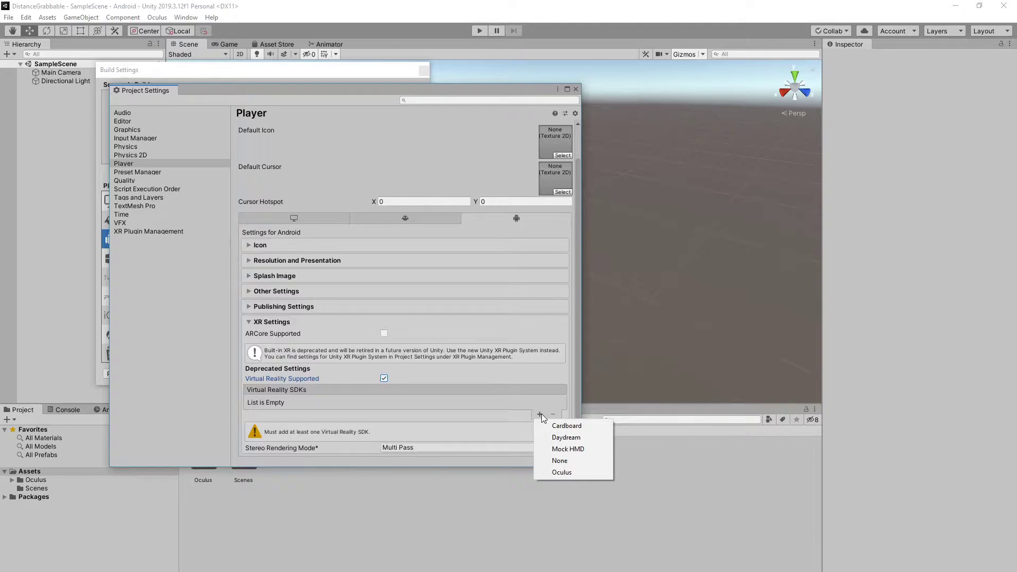
pyautogui.click(578, 471)
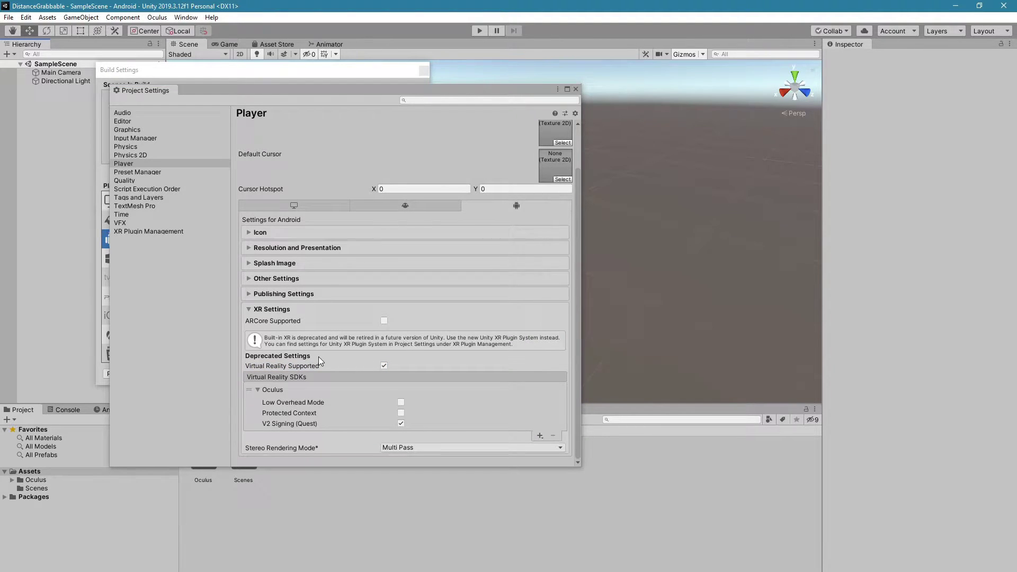
# Step: Remove Vulkan from the Graphics APIs in the Android player's Other Settings
pyautogui.scroll(2, 319, 357)
pyautogui.click(270, 327)
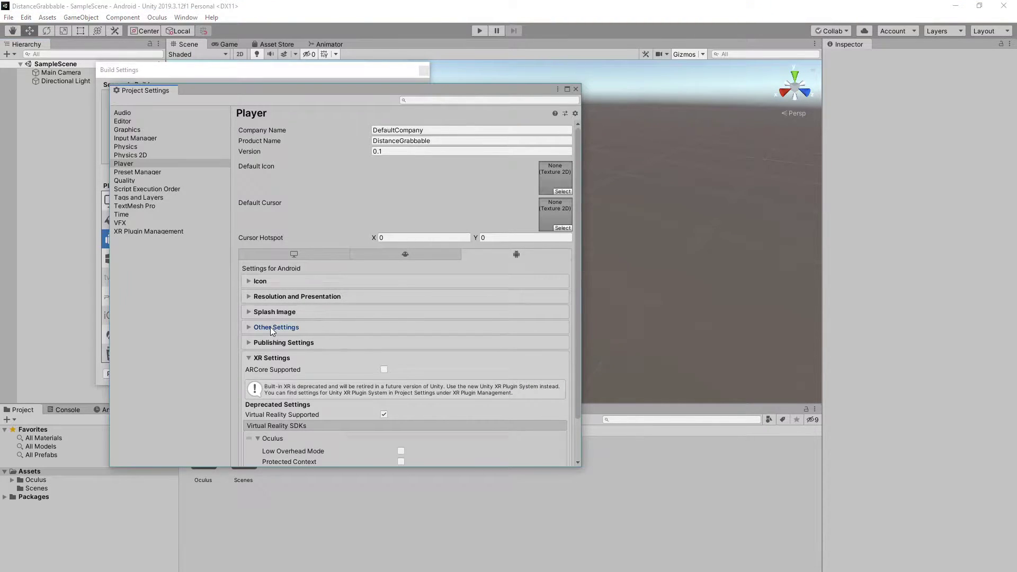
pyautogui.scroll(-3, 274, 328)
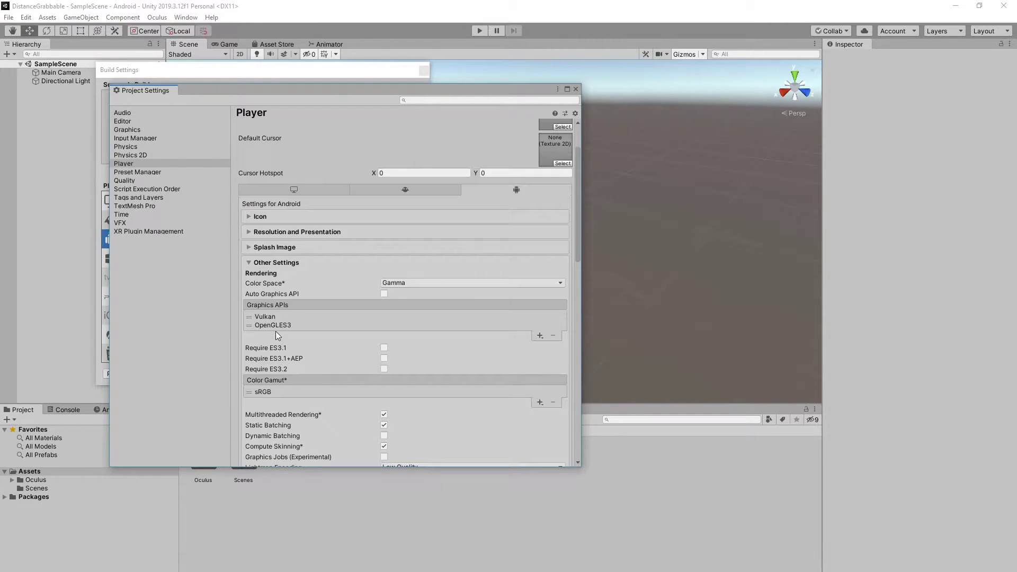
pyautogui.click(269, 318)
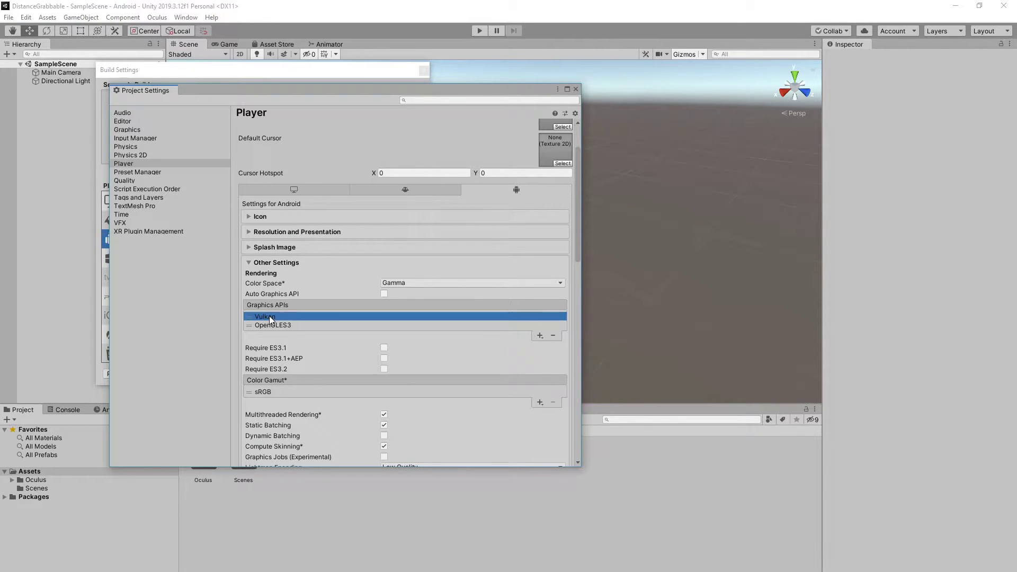
pyautogui.click(552, 332)
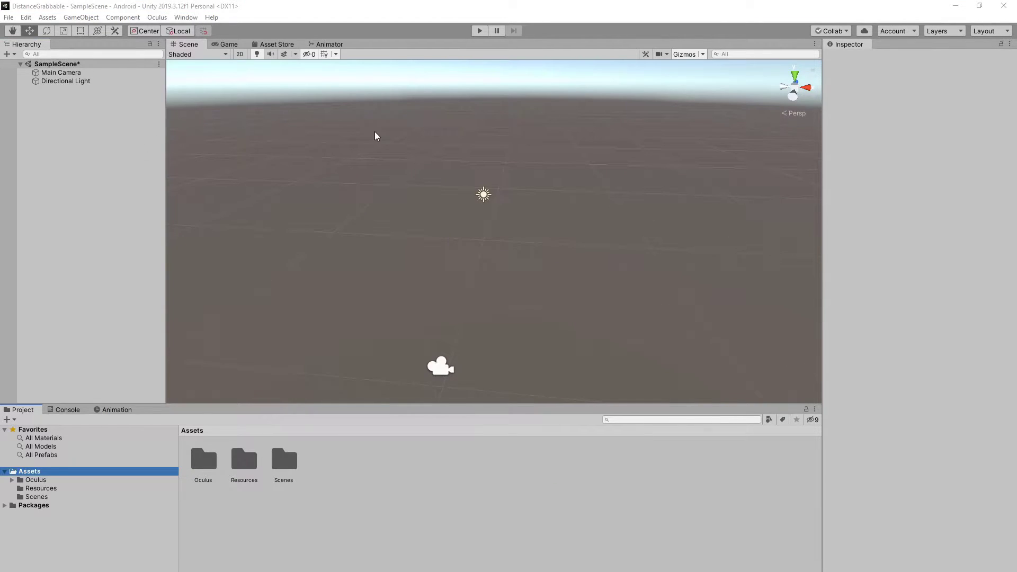
# Step: Add a plane to the scene and set its scale to 10 on the X, Y and Z axes
pyautogui.click(81, 17)
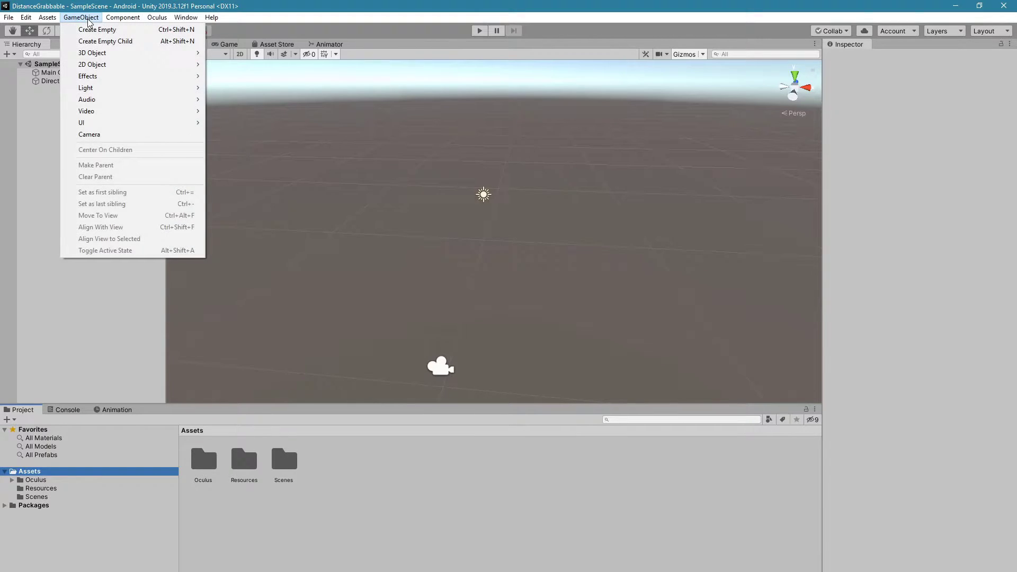
pyautogui.moveTo(94, 52)
pyautogui.click(222, 99)
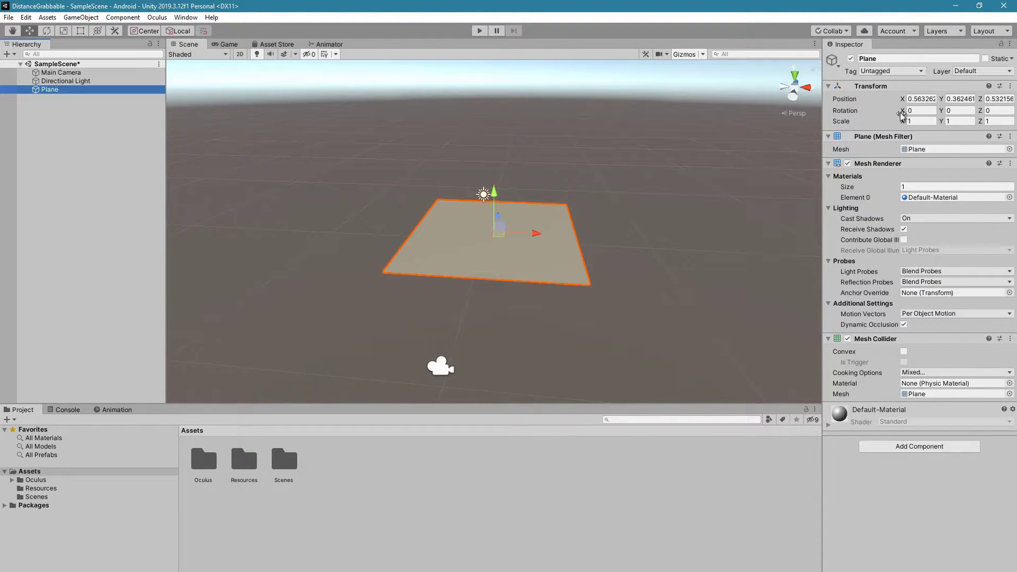
pyautogui.click(920, 121)
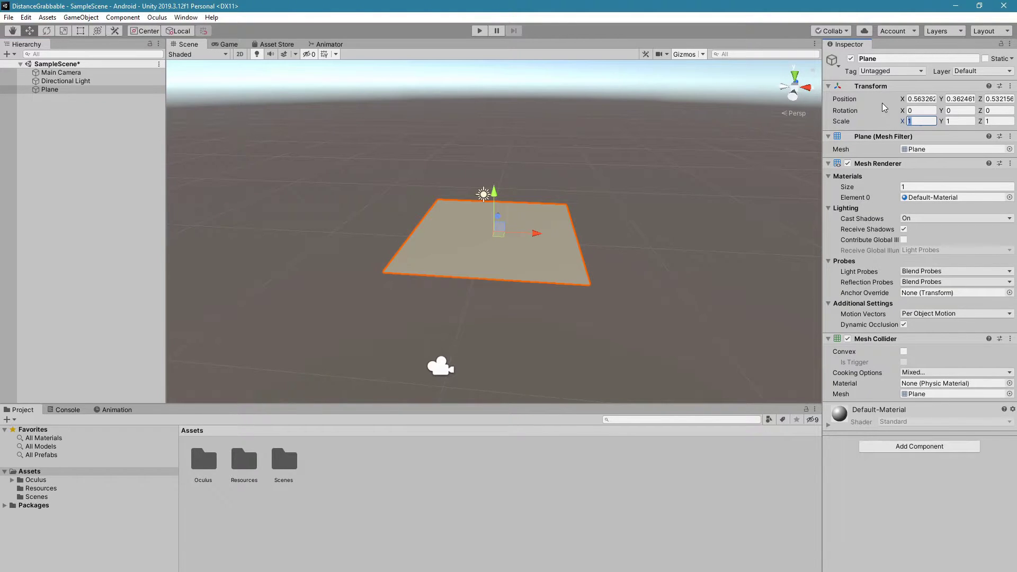
pyautogui.write('5')
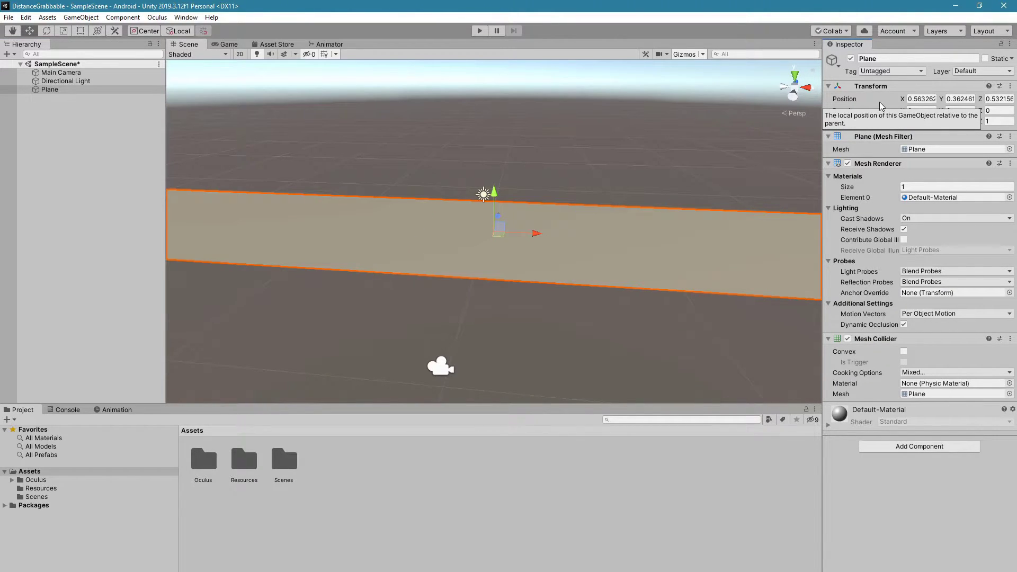
pyautogui.press('Tab')
pyautogui.write('10')
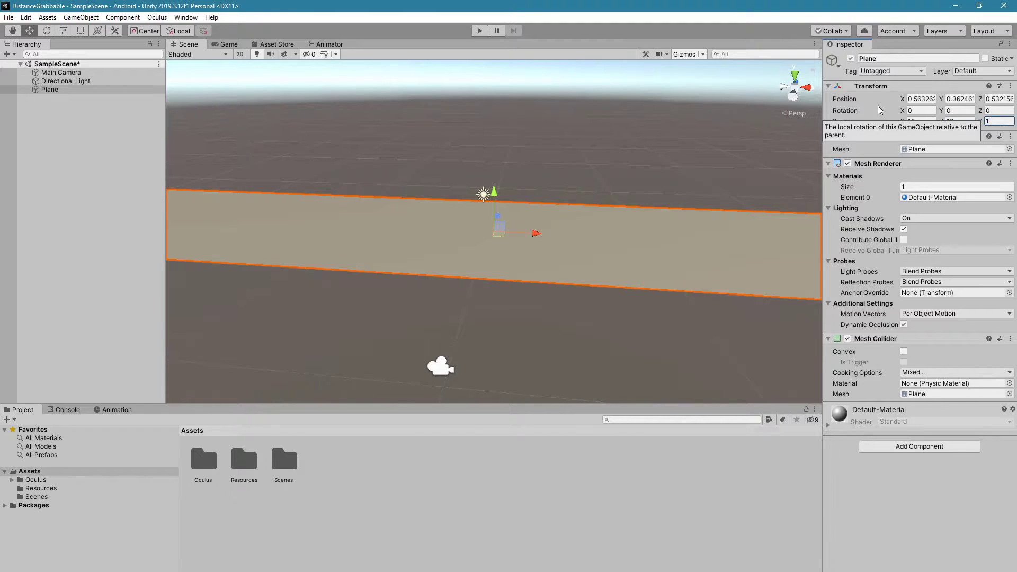
pyautogui.scroll(5, 583, 267)
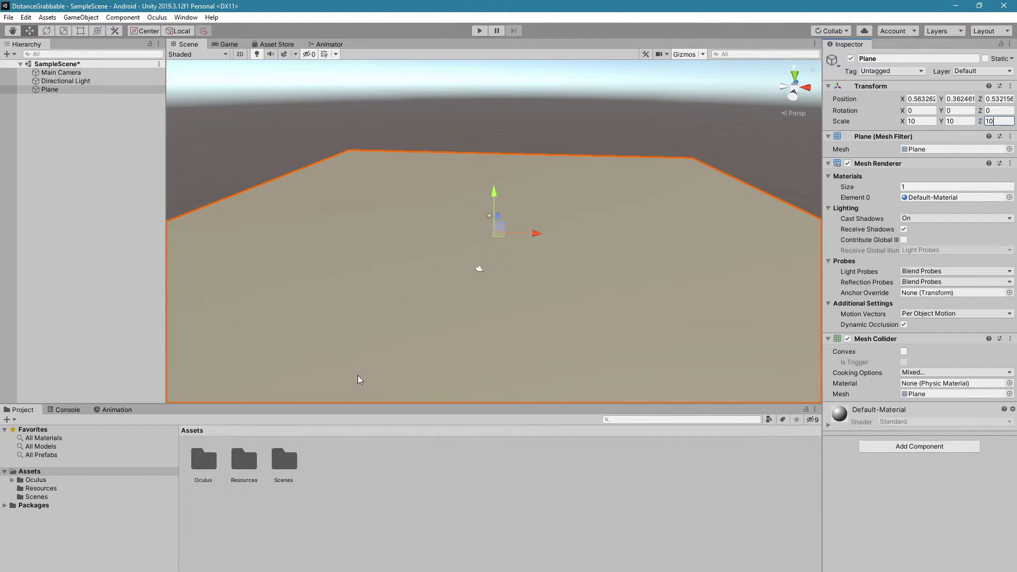
# Step: Search the project assets for "Distance" and examine the components of the DistanceGrabWoodBlockPf prefab, including its collider, Rigidbody and Distance Grabbable script
pyautogui.click(626, 419)
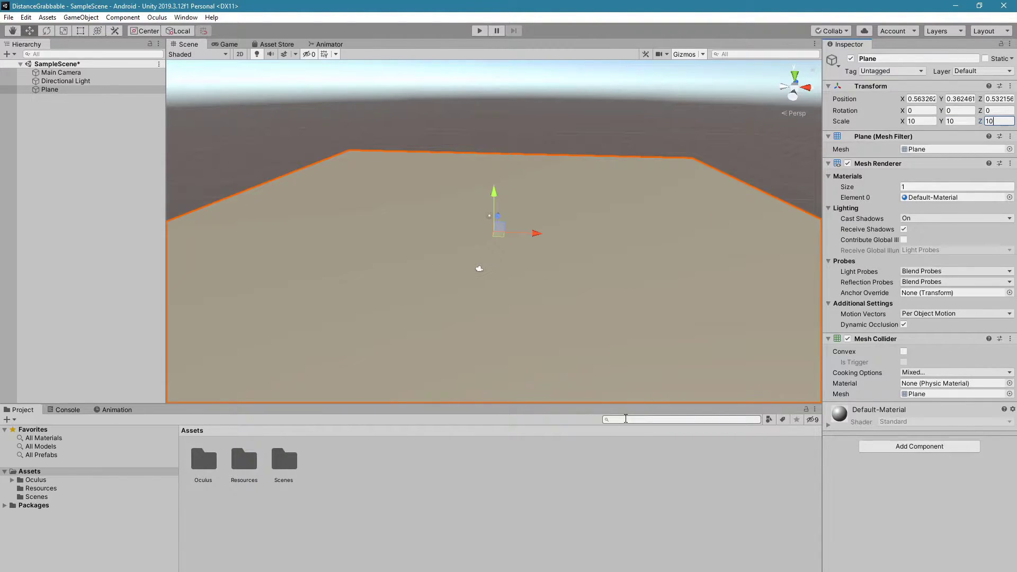
pyautogui.click(625, 419)
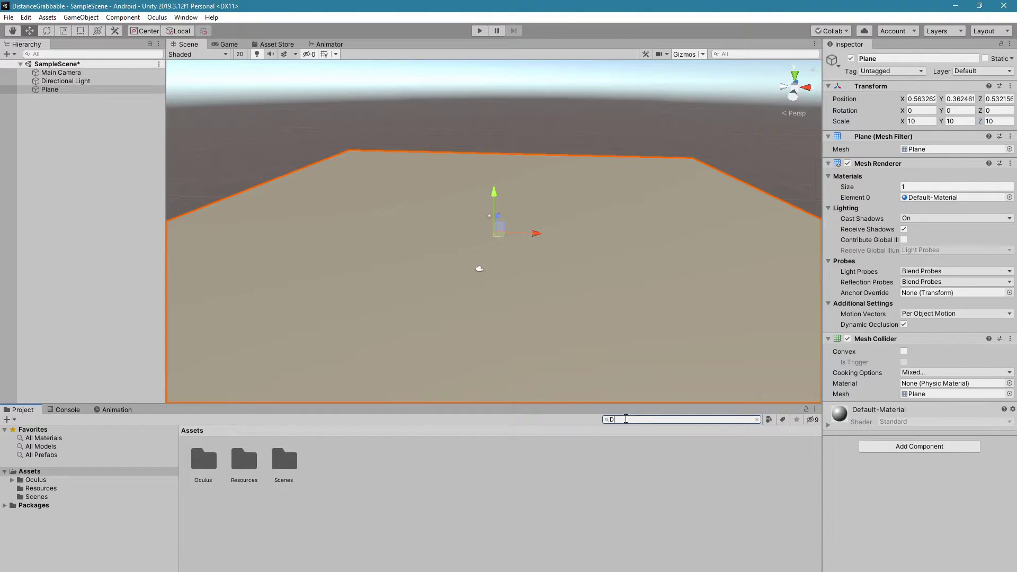
pyautogui.write('istance')
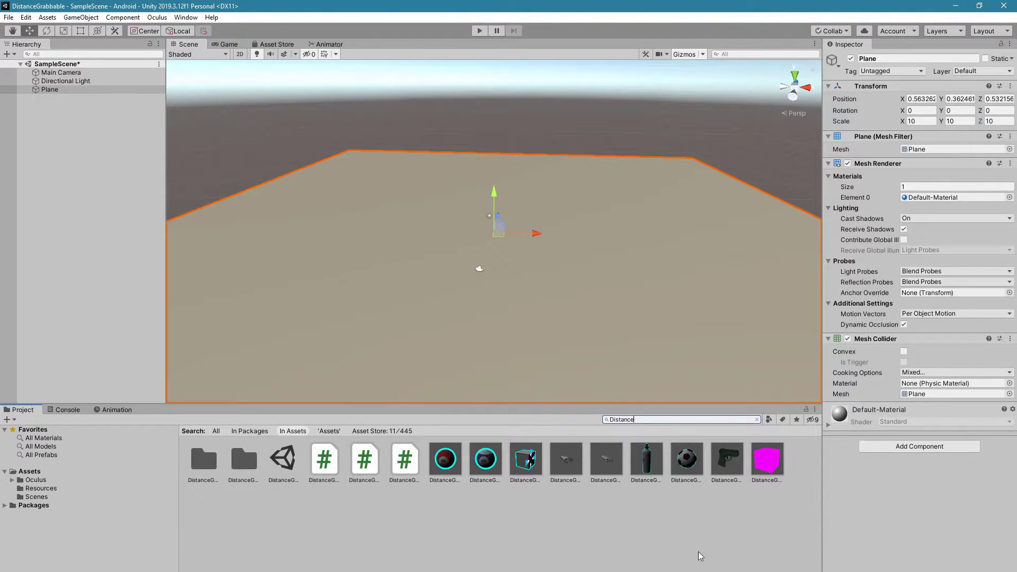
pyautogui.click(760, 462)
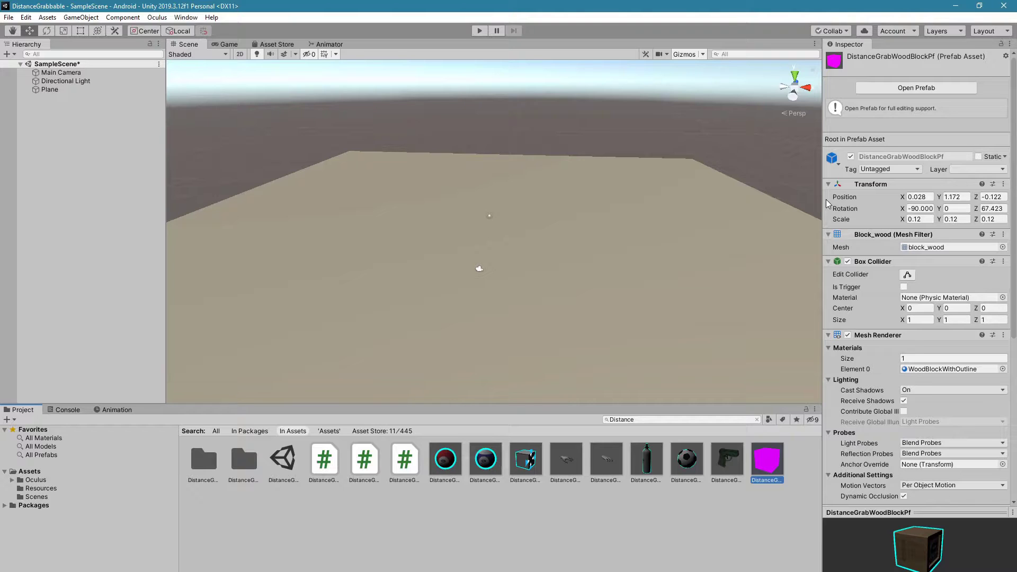
pyautogui.scroll(-10, 828, 203)
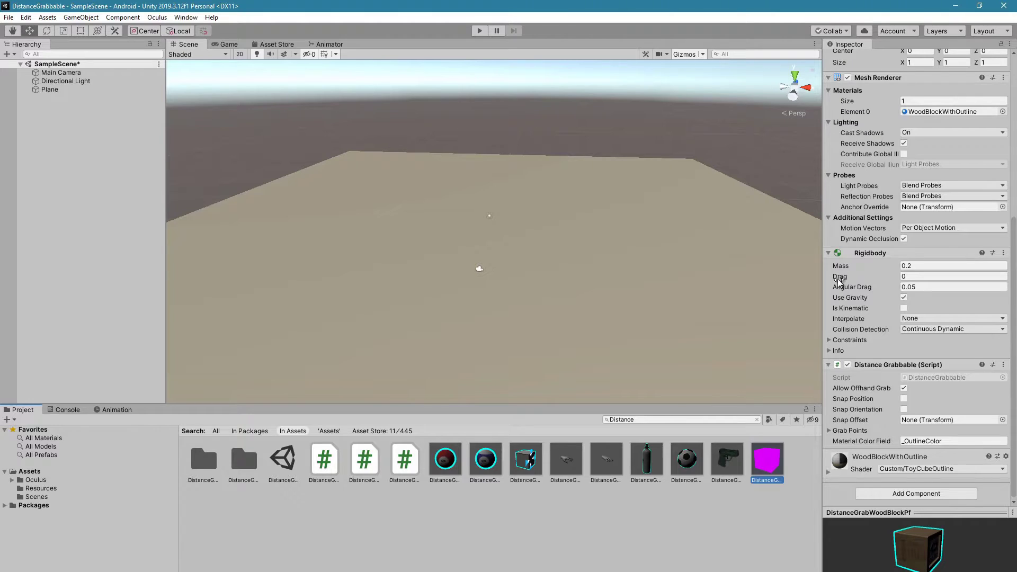
pyautogui.scroll(10, 847, 298)
pyautogui.scroll(-10, 858, 260)
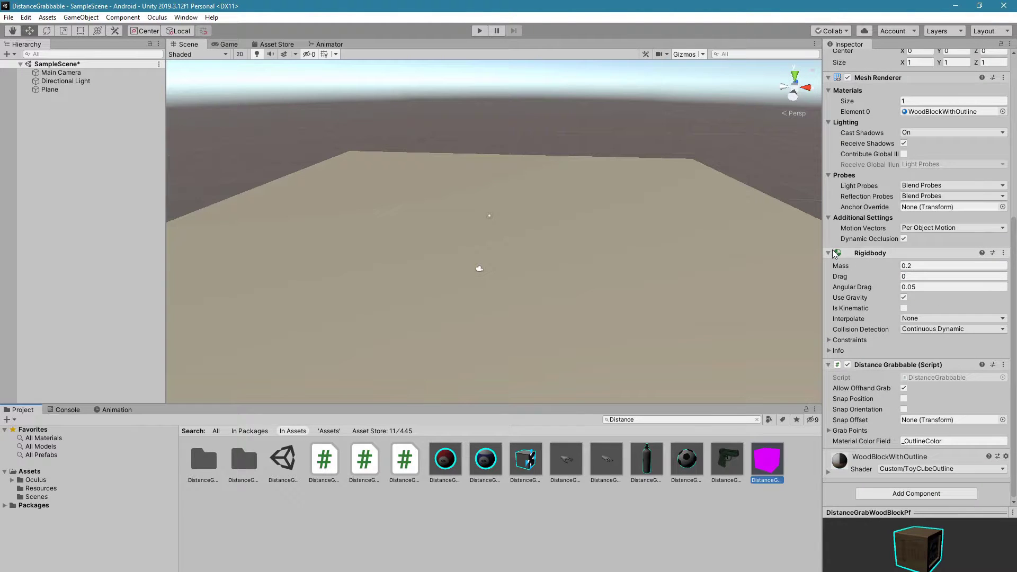
pyautogui.scroll(7, 871, 212)
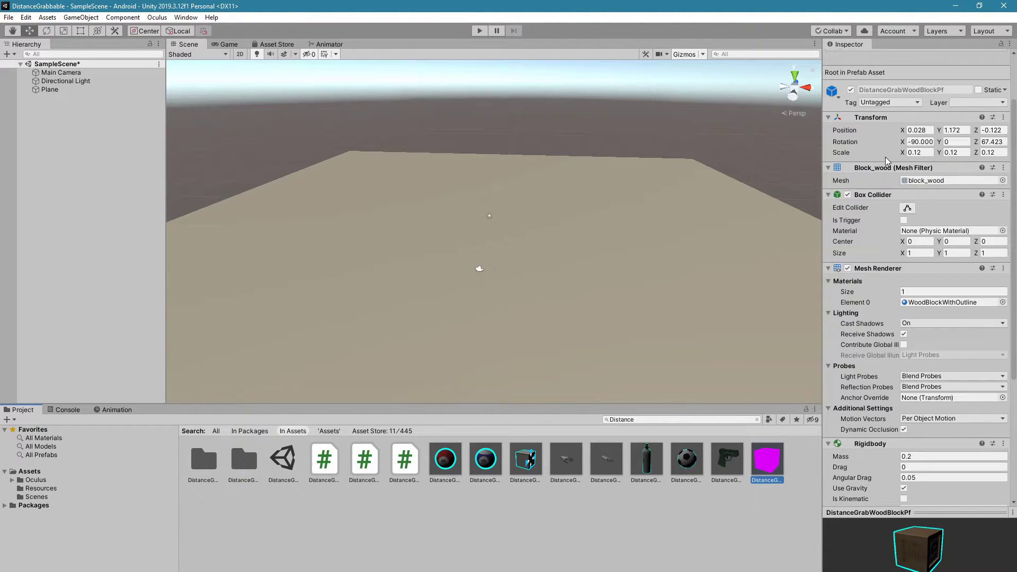
# Step: Review the wood block prefab's Distance Grabbable settings and place an instance of DistanceGrabWoodBlockPf on the plane
pyautogui.scroll(-7, 878, 201)
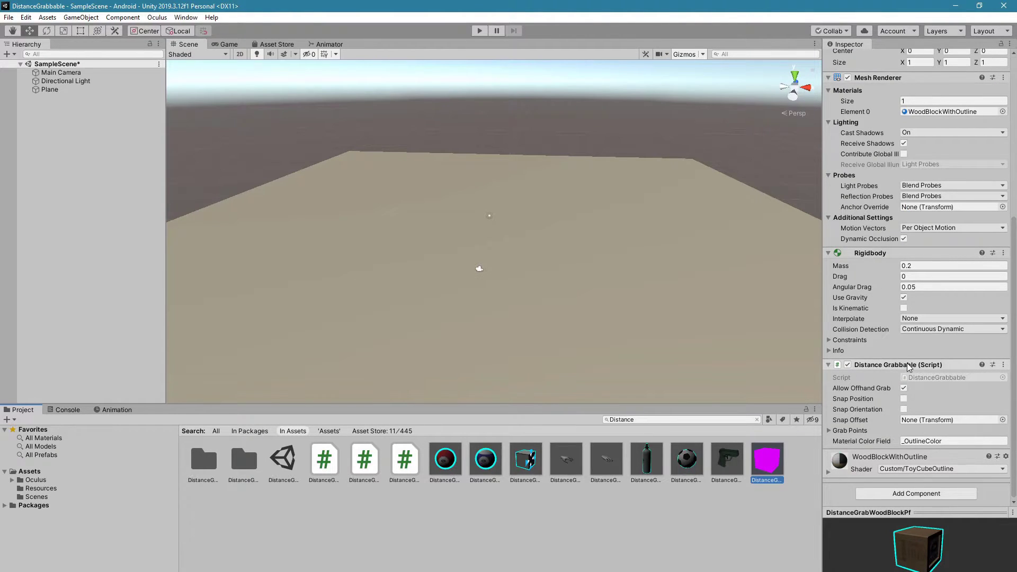
pyautogui.scroll(9, 869, 403)
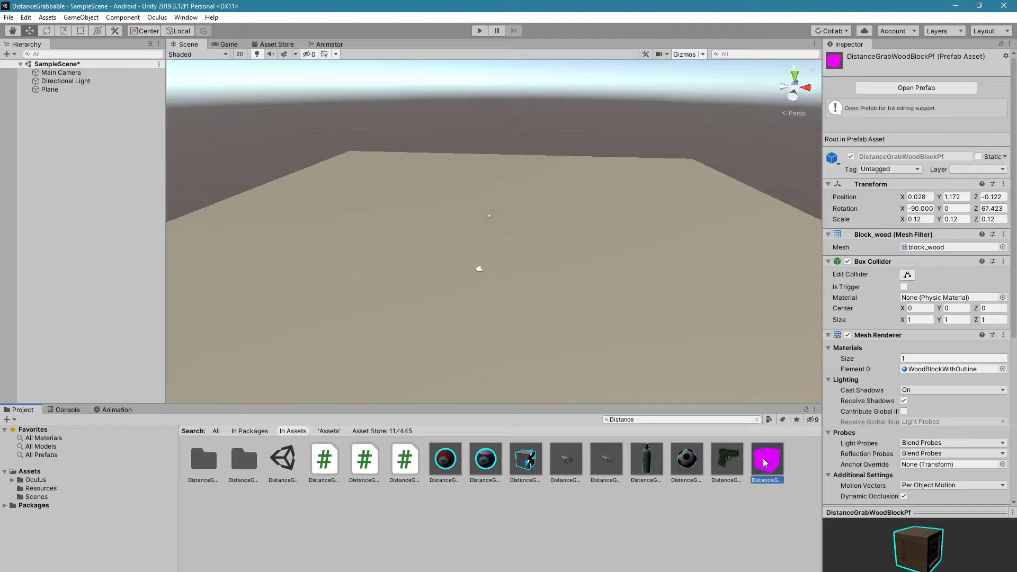
pyautogui.moveTo(770, 468); pyautogui.dragTo(506, 250)
pyautogui.scroll(2, 507, 276)
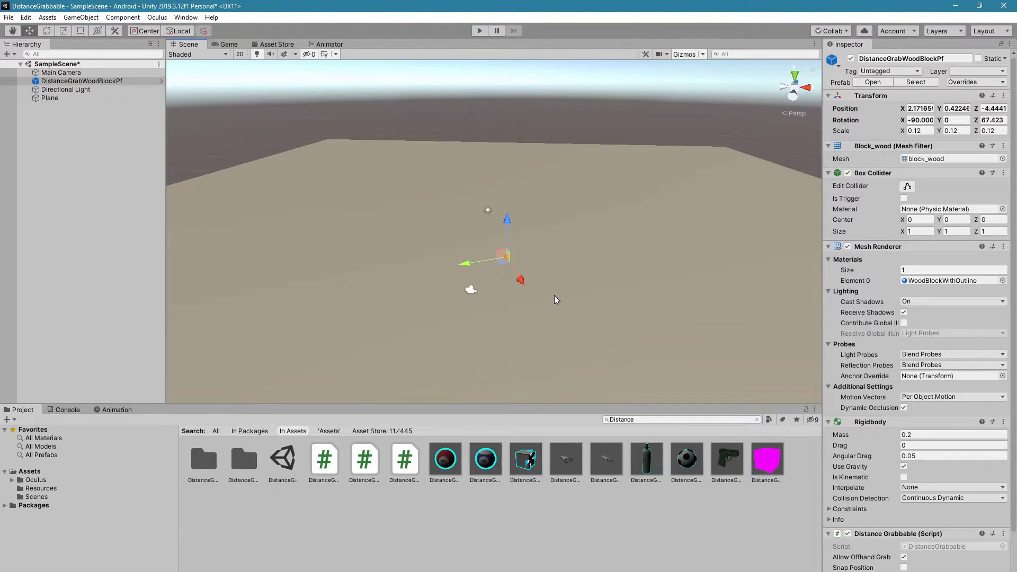
pyautogui.press('f')
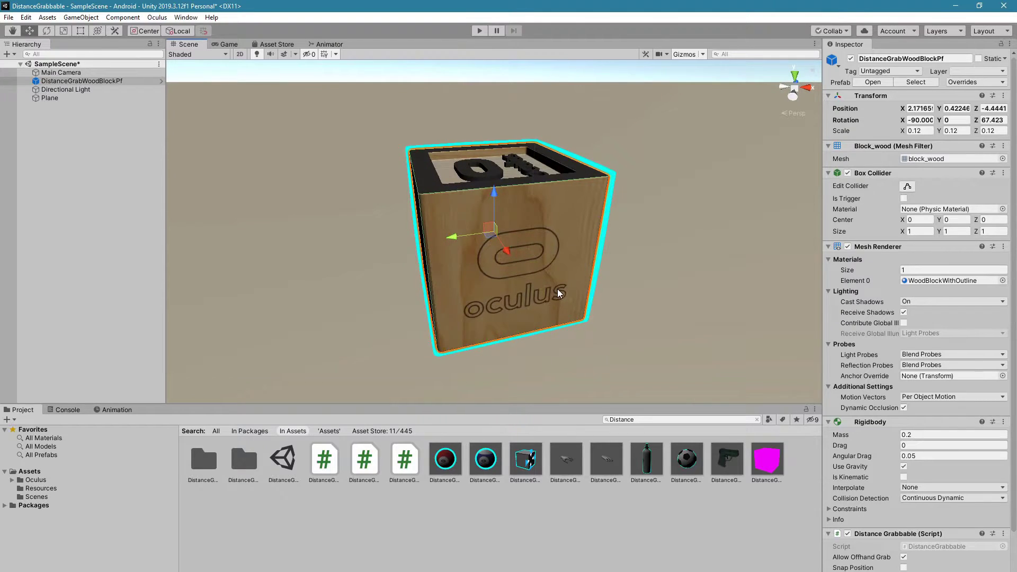
pyautogui.scroll(-5, 559, 293)
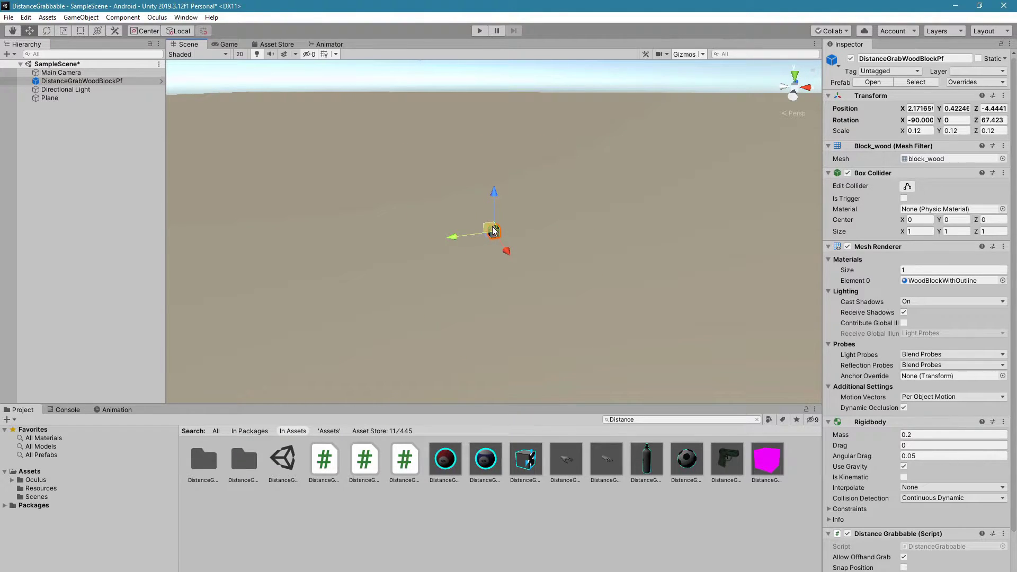
# Step: Duplicate the wood block four times and space the copies along its green axis to form a row of five
pyautogui.hotkey('ctrl', 'd')
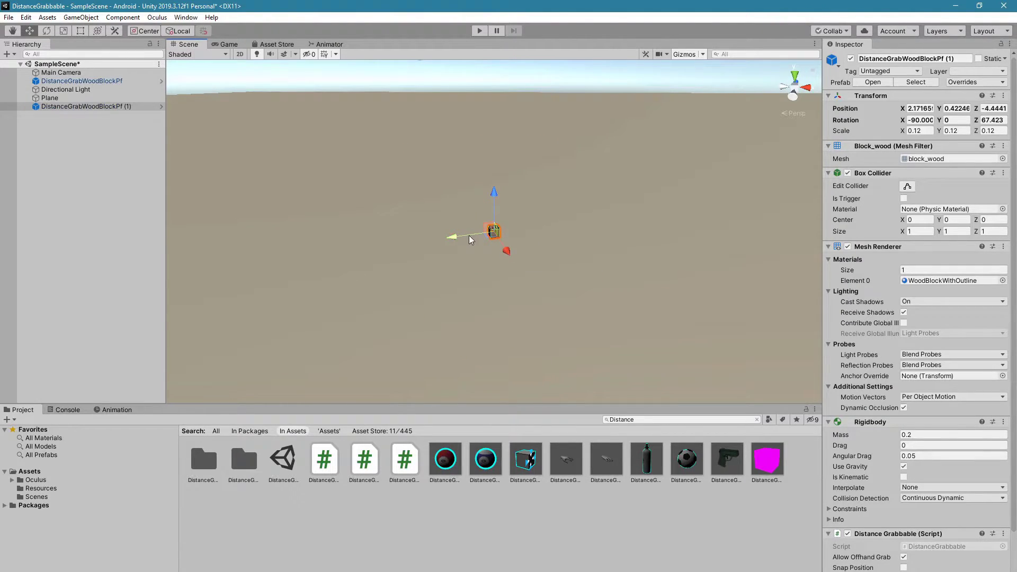
pyautogui.moveTo(451, 238); pyautogui.dragTo(484, 239)
pyautogui.click(489, 236)
pyautogui.hotkey('ctrl', 'd')
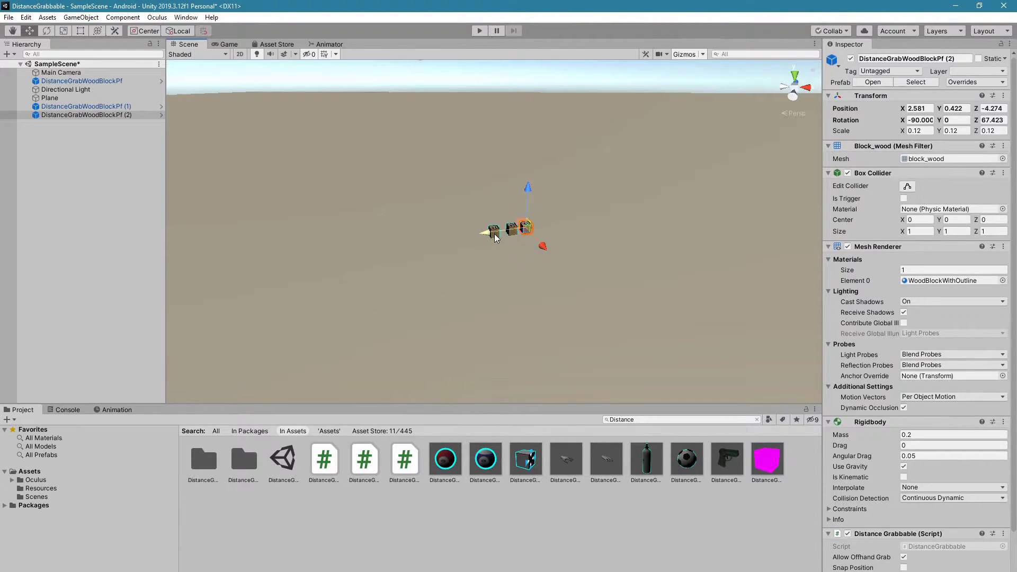
pyautogui.hotkey('ctrl', 'd')
pyautogui.moveTo(485, 234); pyautogui.dragTo(523, 238)
pyautogui.hotkey('ctrl', 'd')
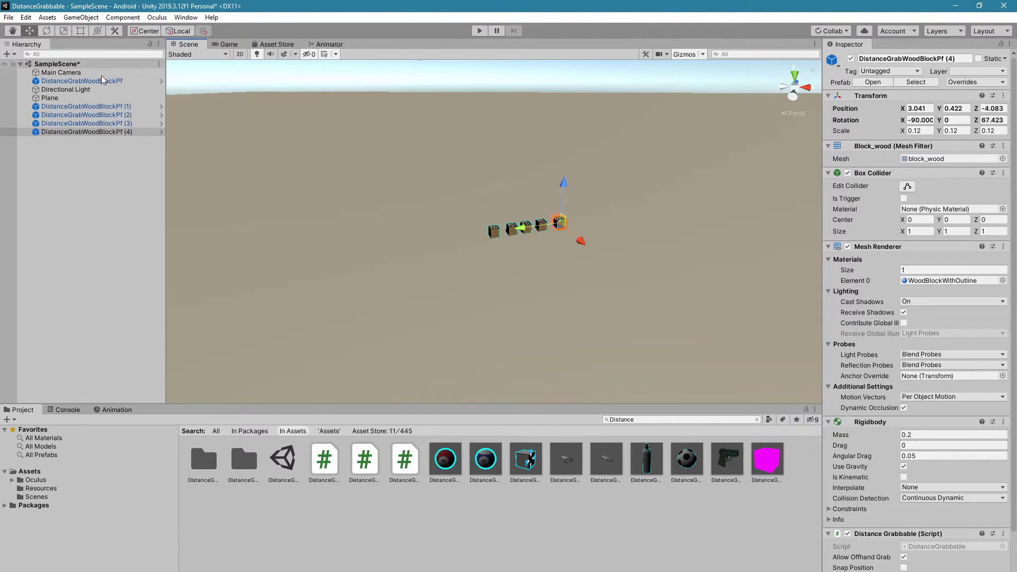
# Step: Duplicate wood blocks (1) to (4) three times, raising each copied row above the previous one to build a four-by-four wall
pyautogui.click(113, 106)
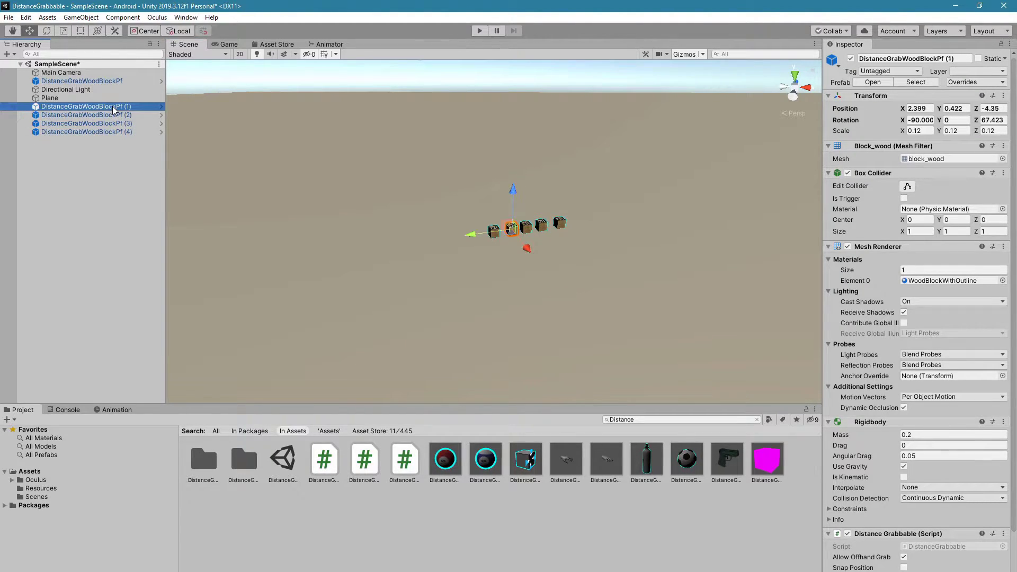
pyautogui.keyDown('shift'); pyautogui.click(128, 131); pyautogui.keyUp('shift')
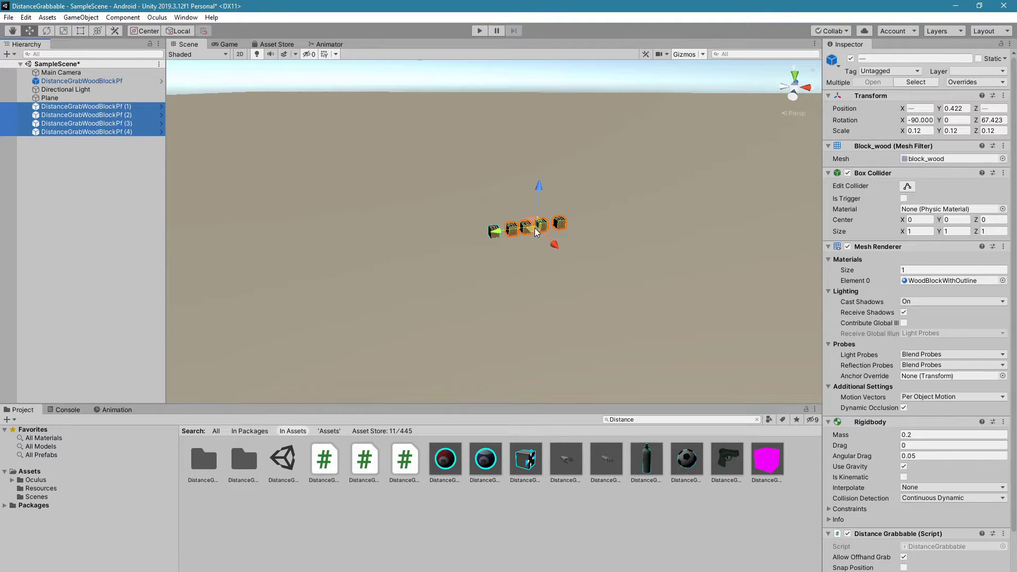
pyautogui.hotkey('ctrl', 'd')
pyautogui.moveTo(542, 186); pyautogui.dragTo(547, 145)
pyautogui.hotkey('ctrl', 'd')
pyautogui.hotkey('ctrl', 'd')
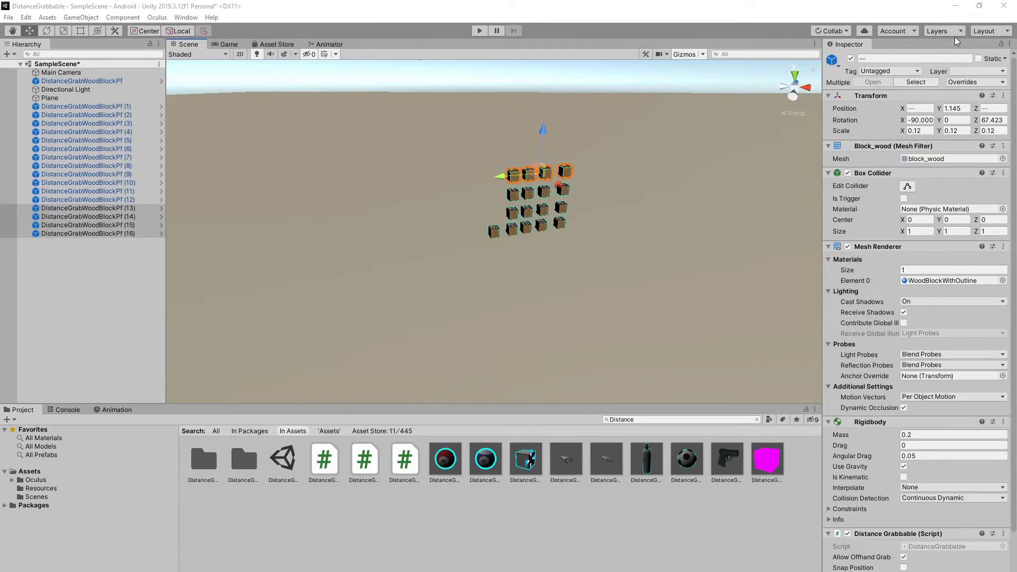
# Step: Create a layer named grabbable in User Layer 8 and assign it to wood blocks (1) to (16)
pyautogui.click(986, 71)
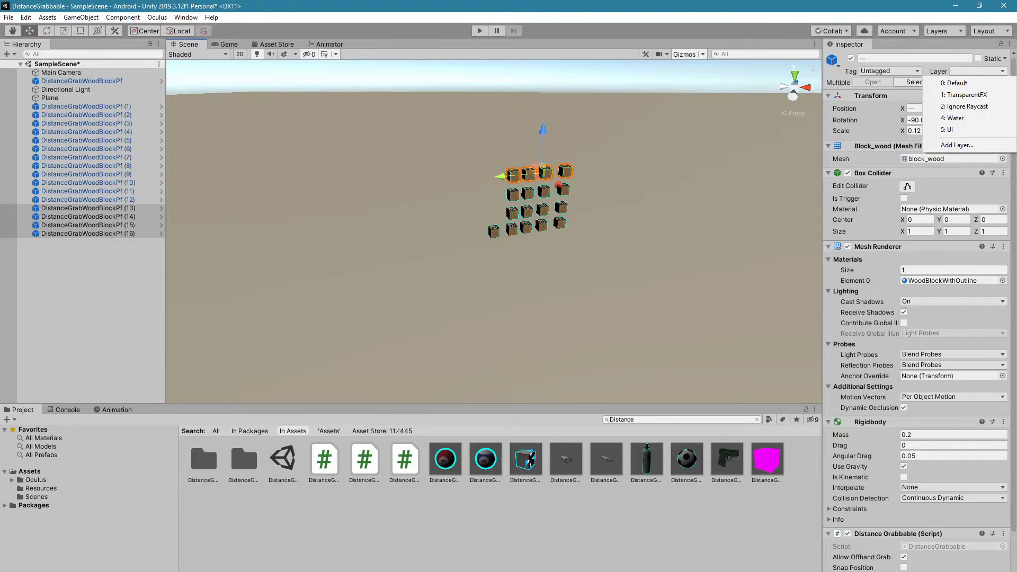
pyautogui.click(118, 106)
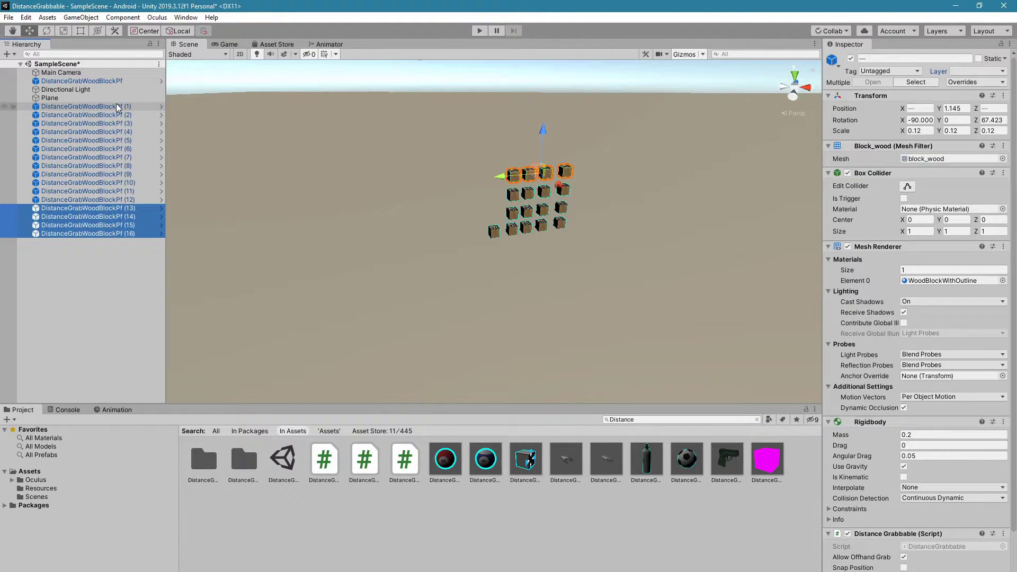
pyautogui.click(118, 106)
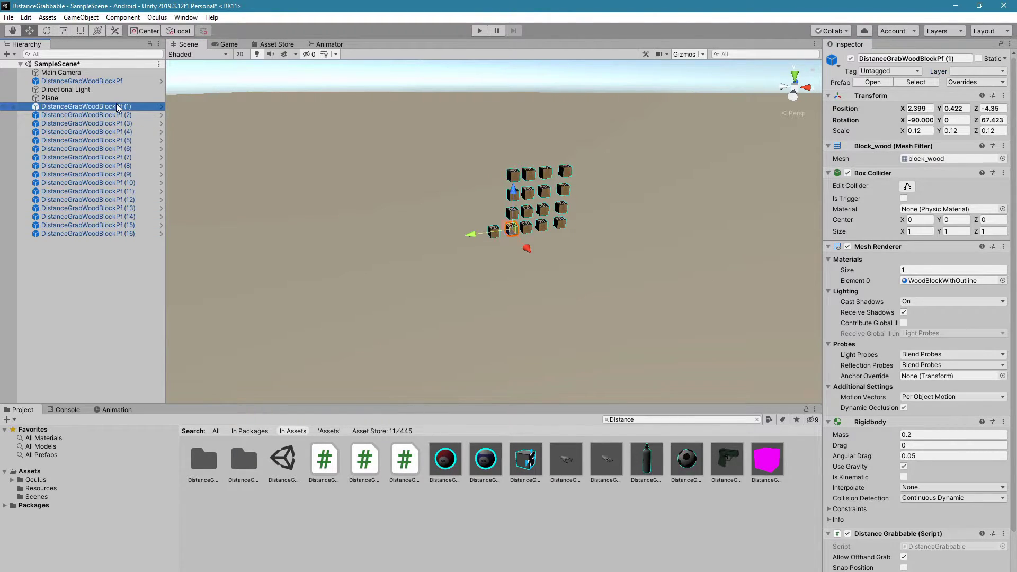
pyautogui.keyDown('shift'); pyautogui.click(122, 232); pyautogui.keyUp('shift')
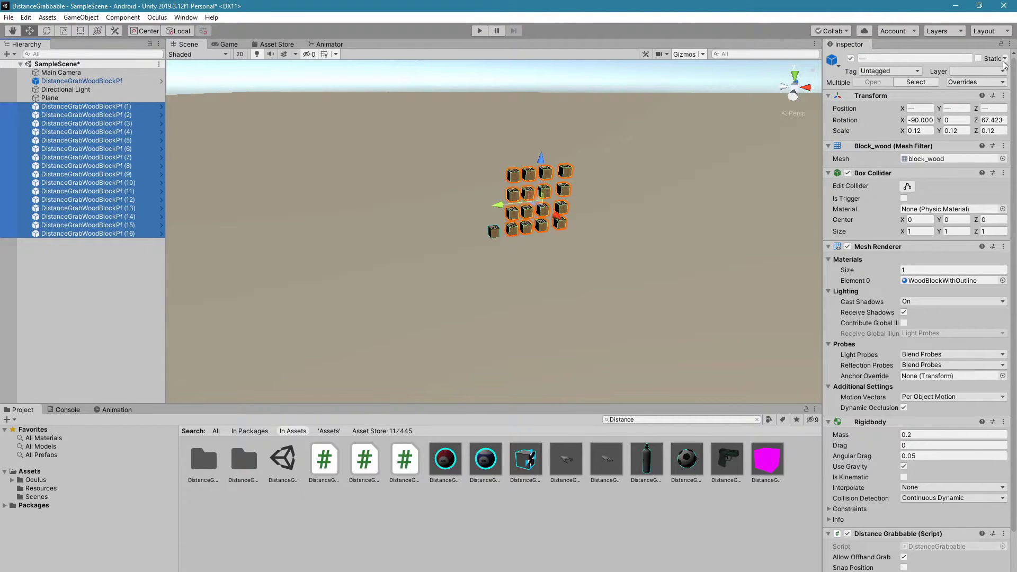
pyautogui.click(977, 72)
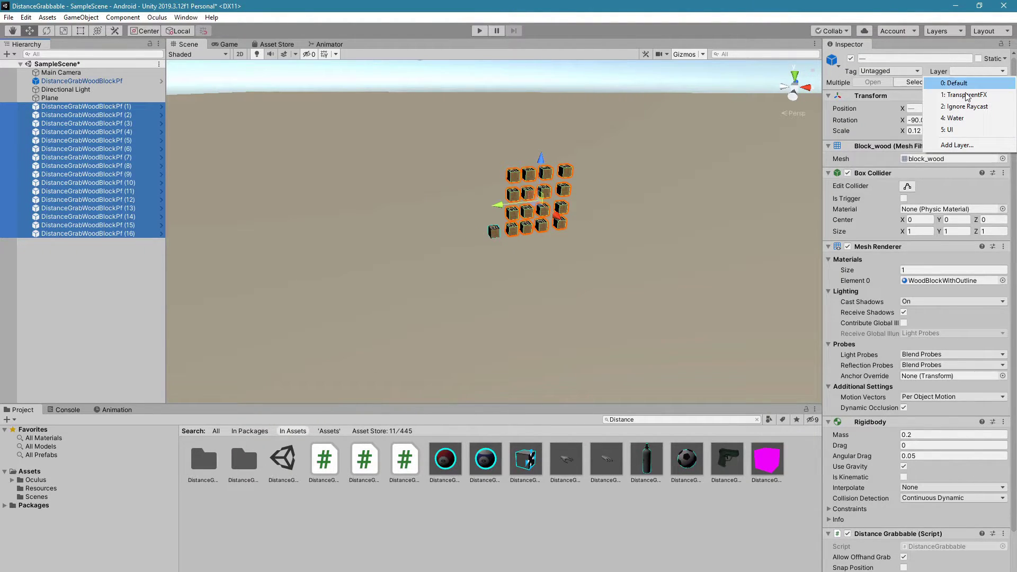
pyautogui.click(958, 146)
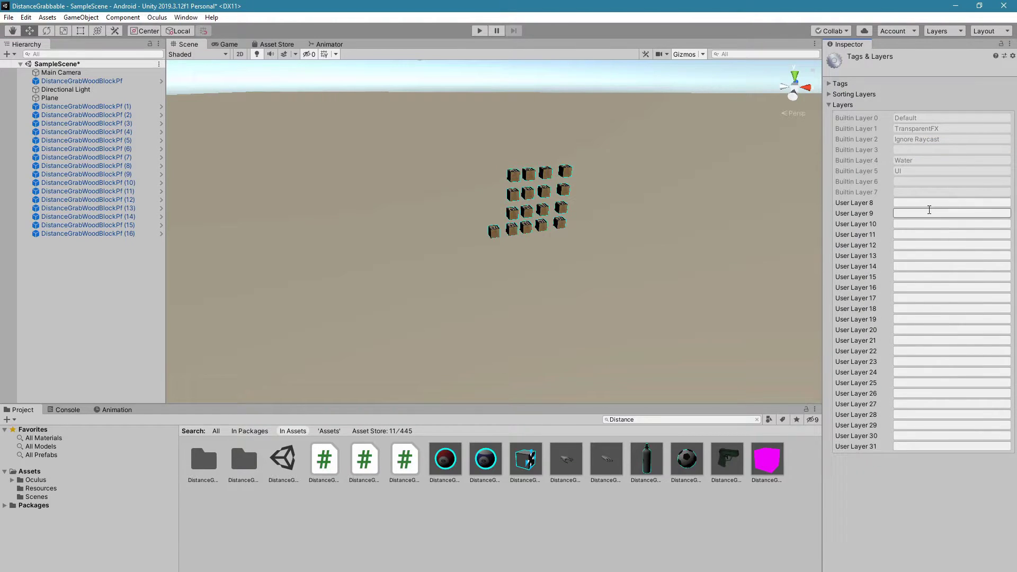
pyautogui.click(932, 203)
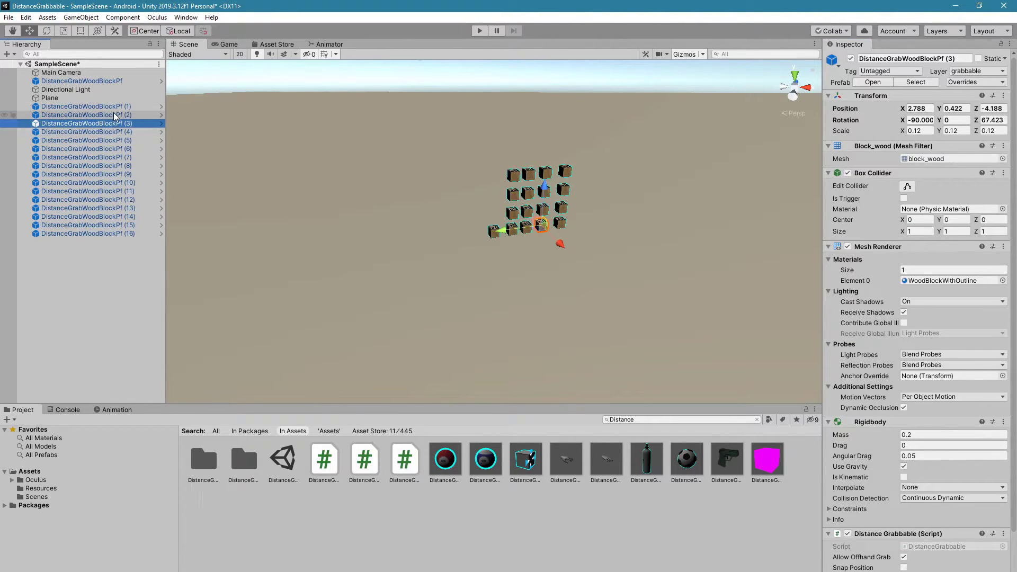
# Step: Check the layer assignment on several of the duplicated wood blocks
pyautogui.click(118, 132)
pyautogui.click(120, 149)
pyautogui.click(122, 191)
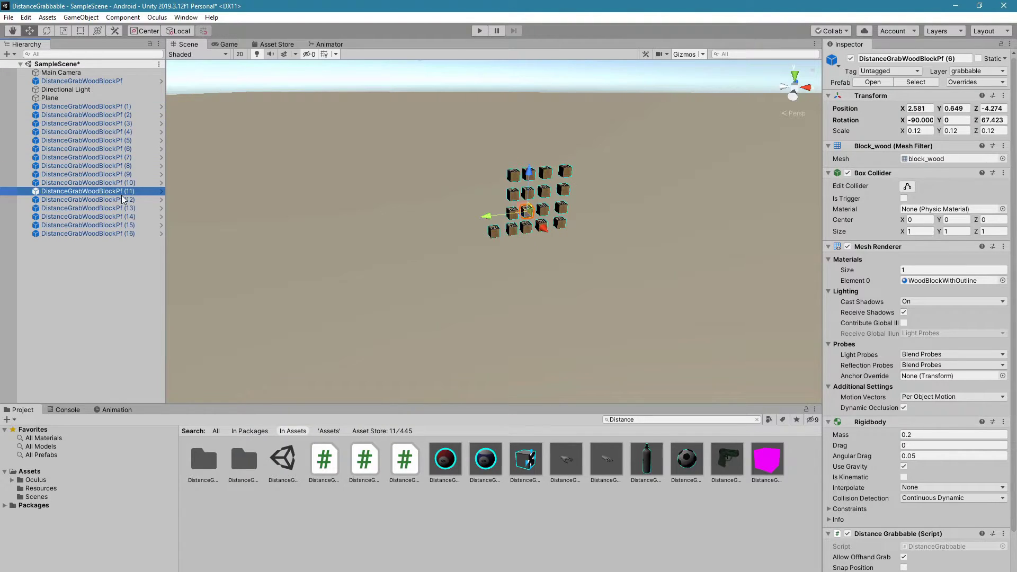
pyautogui.click(985, 71)
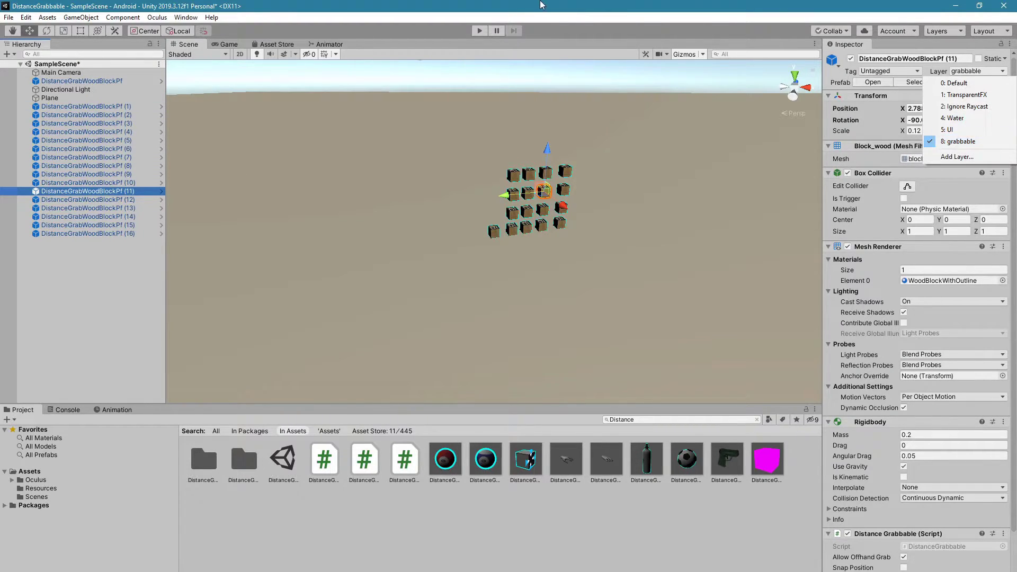
pyautogui.press('Escape')
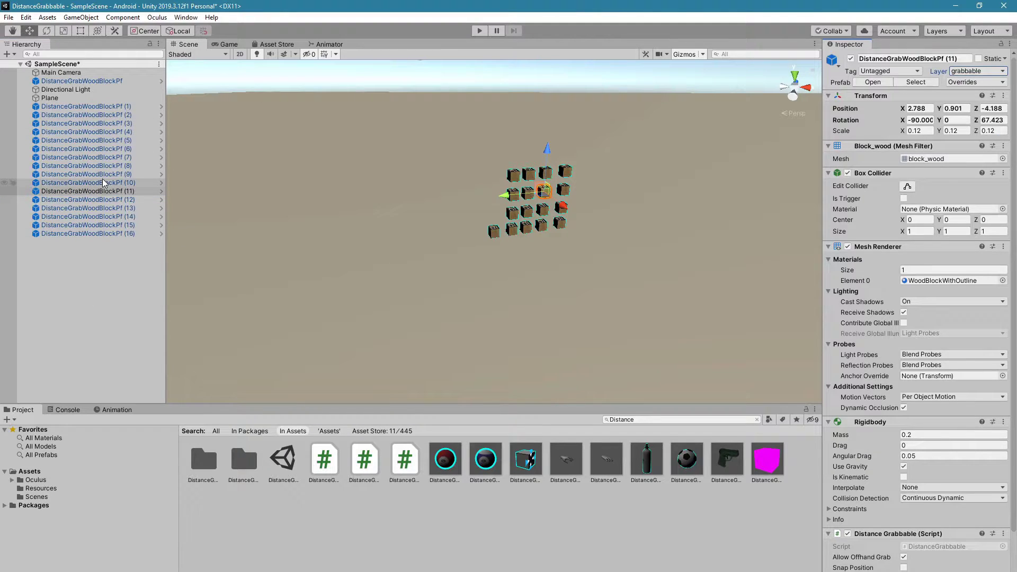
pyautogui.click(148, 273)
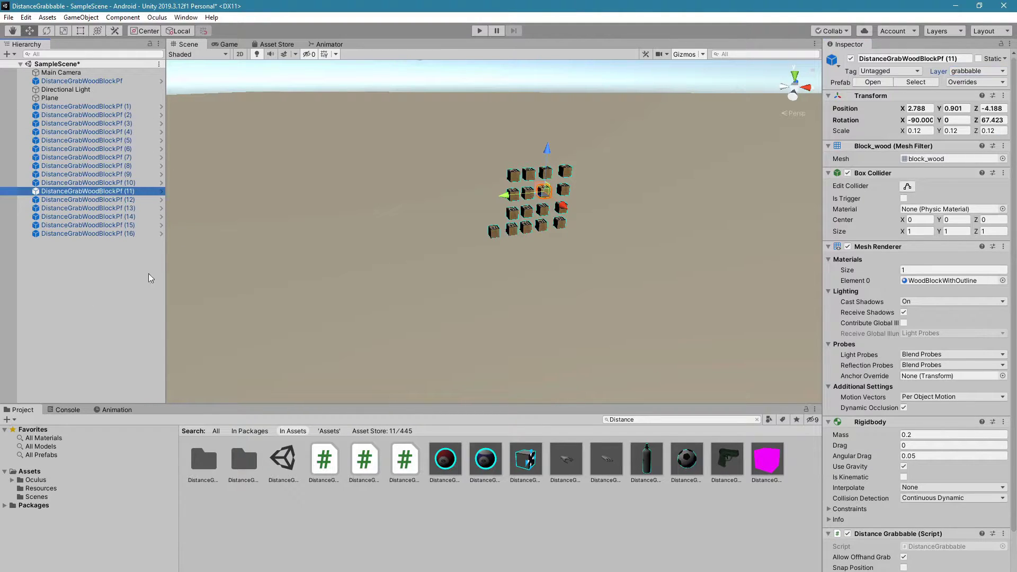
# Step: Search the project assets for "OvrPl" and add the OVRPlayerController prefab to the scene
pyautogui.click(657, 420)
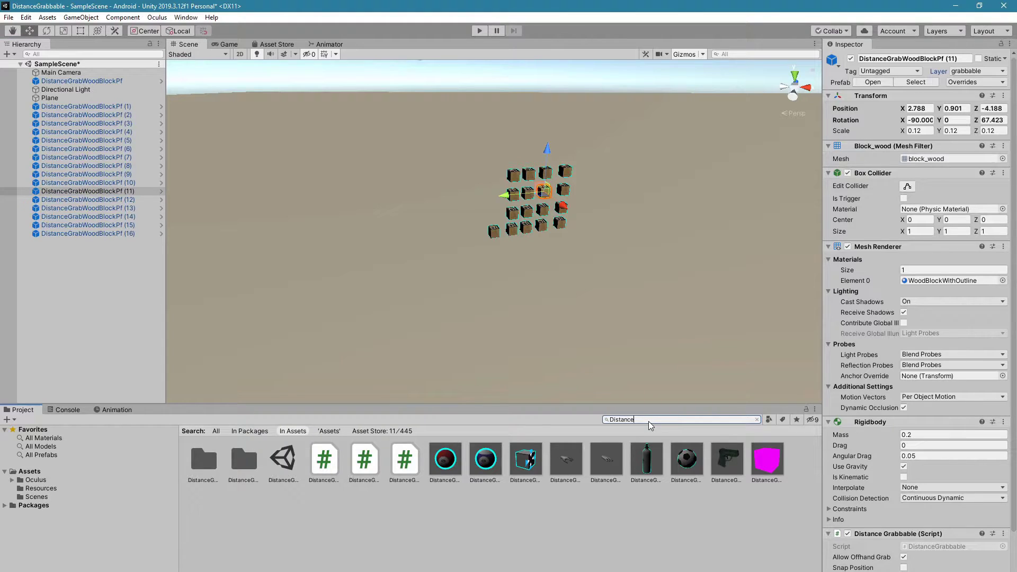
pyautogui.doubleClick(635, 420)
pyautogui.write('Ov')
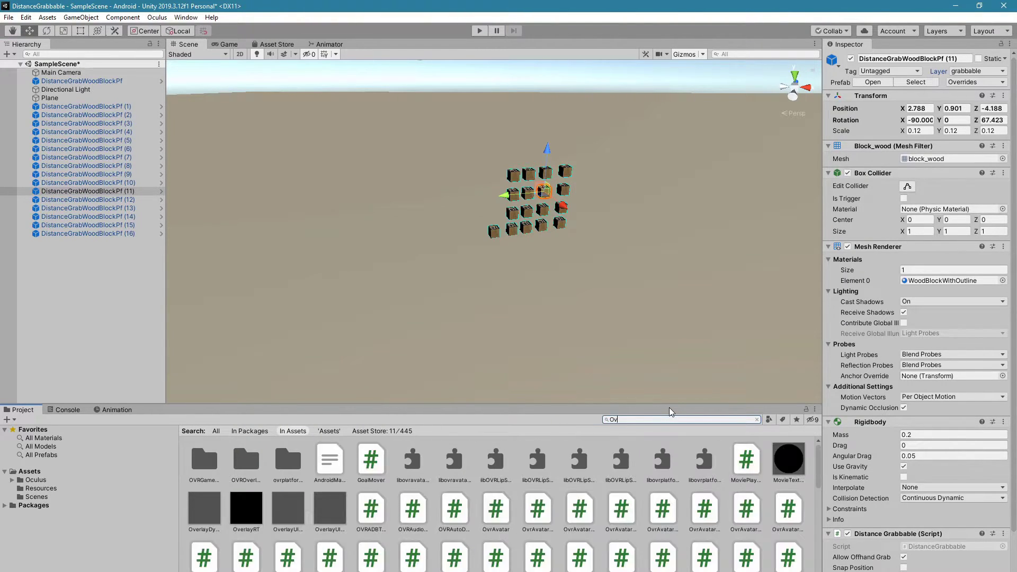
pyautogui.write('rPl')
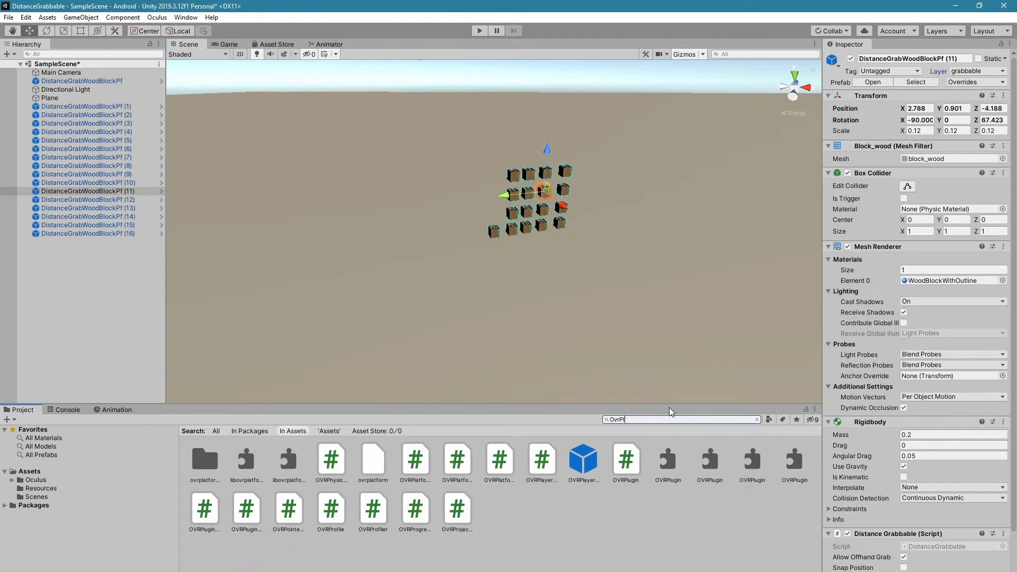
pyautogui.click(498, 461)
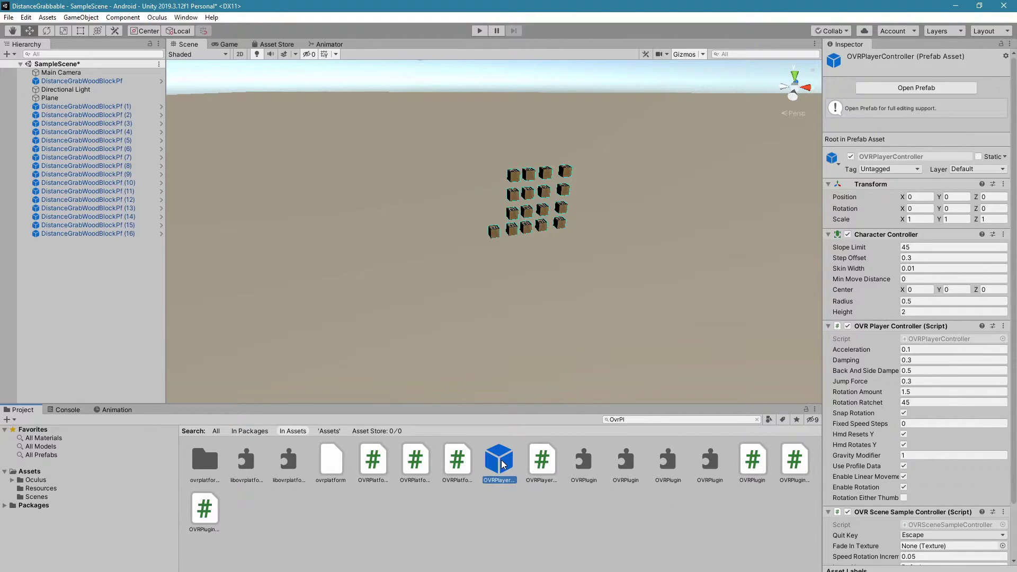
pyautogui.moveTo(504, 465); pyautogui.dragTo(88, 73)
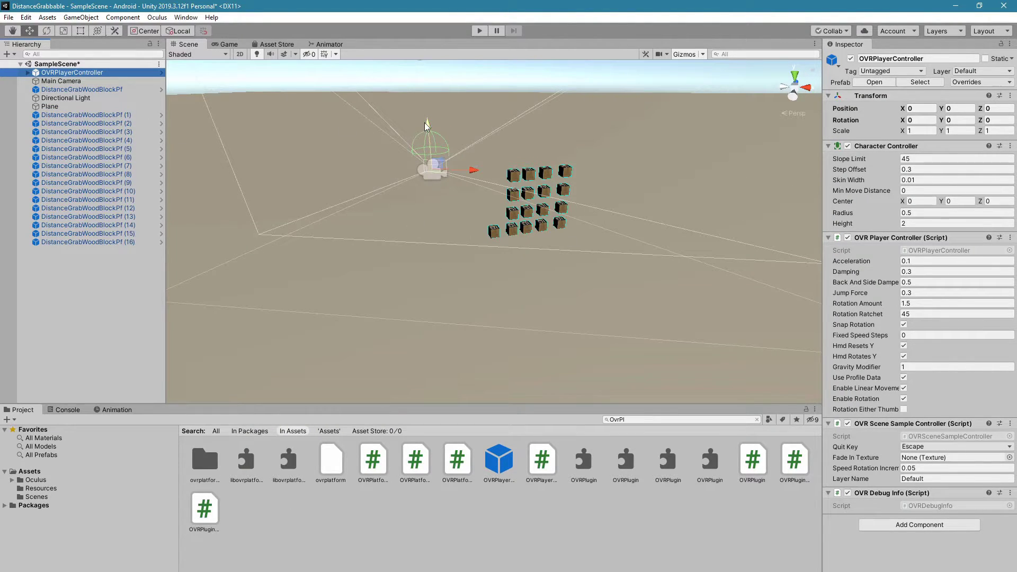
# Step: Move OVRPlayerController above the plane and near the block wall, at about X 5.34, Y 1.49, Z -6.31
pyautogui.moveTo(427, 123); pyautogui.dragTo(423, 68)
pyautogui.moveTo(486, 122); pyautogui.dragTo(689, 237)
pyautogui.scroll(-3, 662, 234)
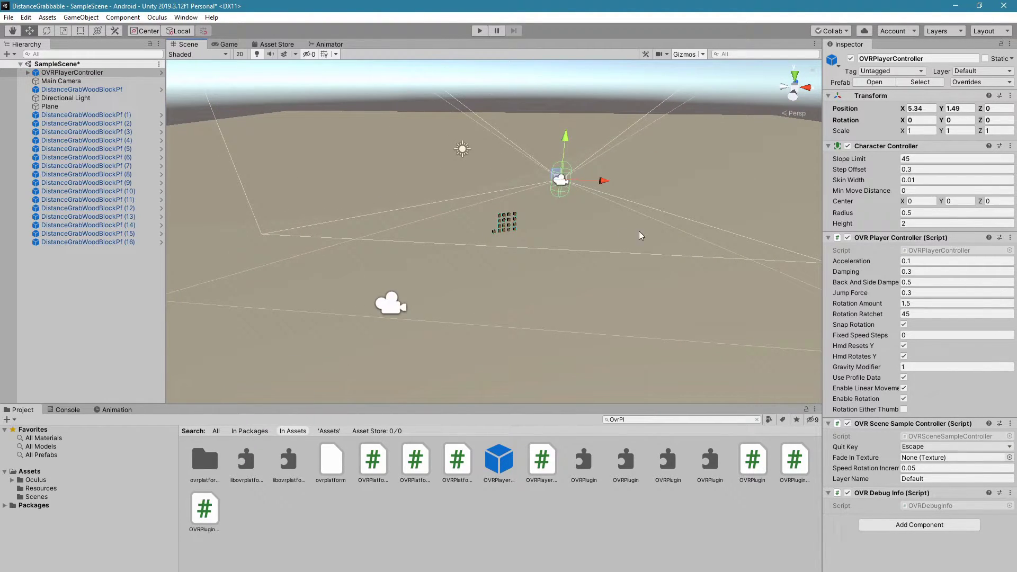
pyautogui.press('f')
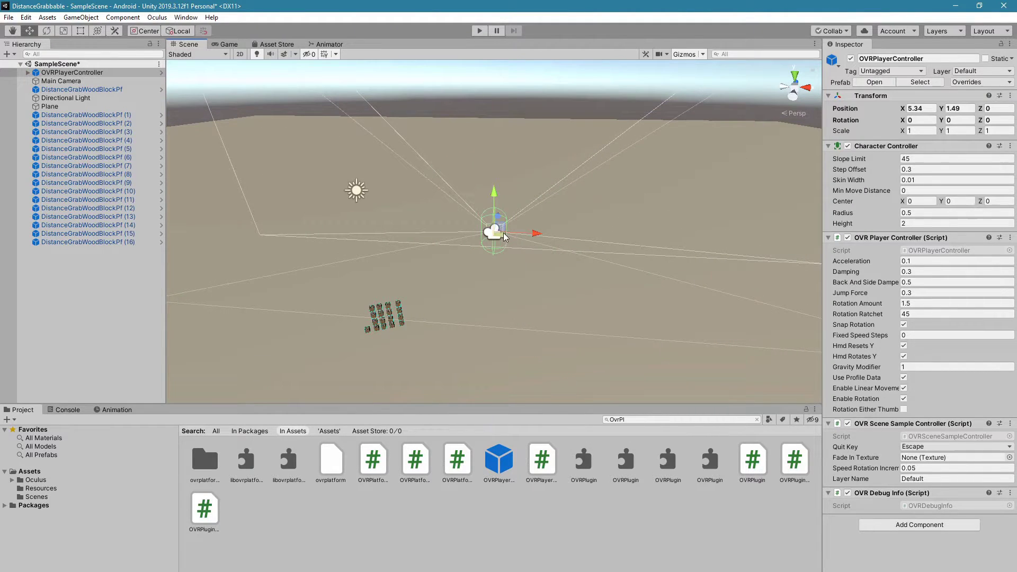
pyautogui.moveTo(501, 217); pyautogui.dragTo(457, 275)
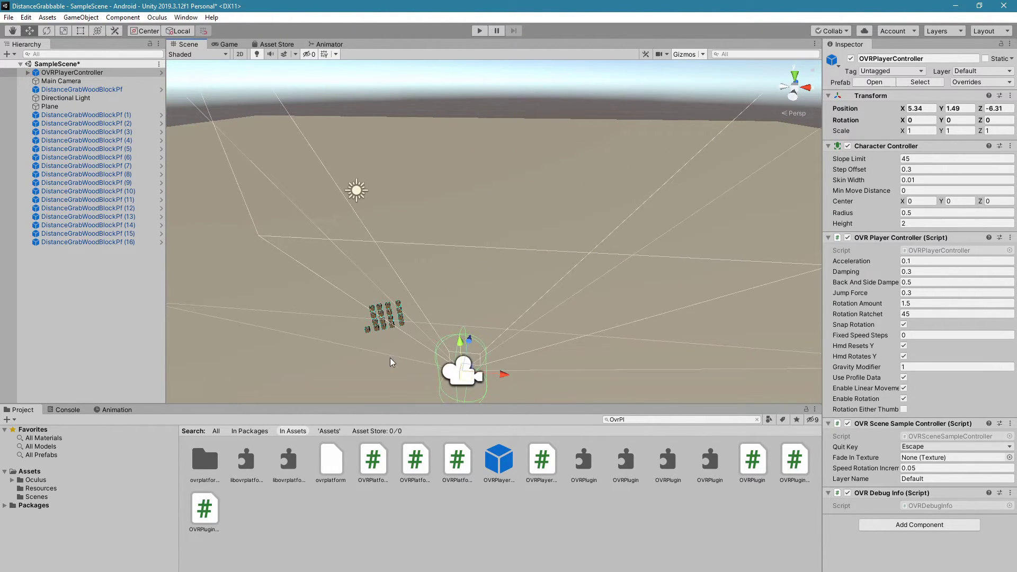
pyautogui.moveTo(390, 358); pyautogui.dragTo(466, 267, button='middle')
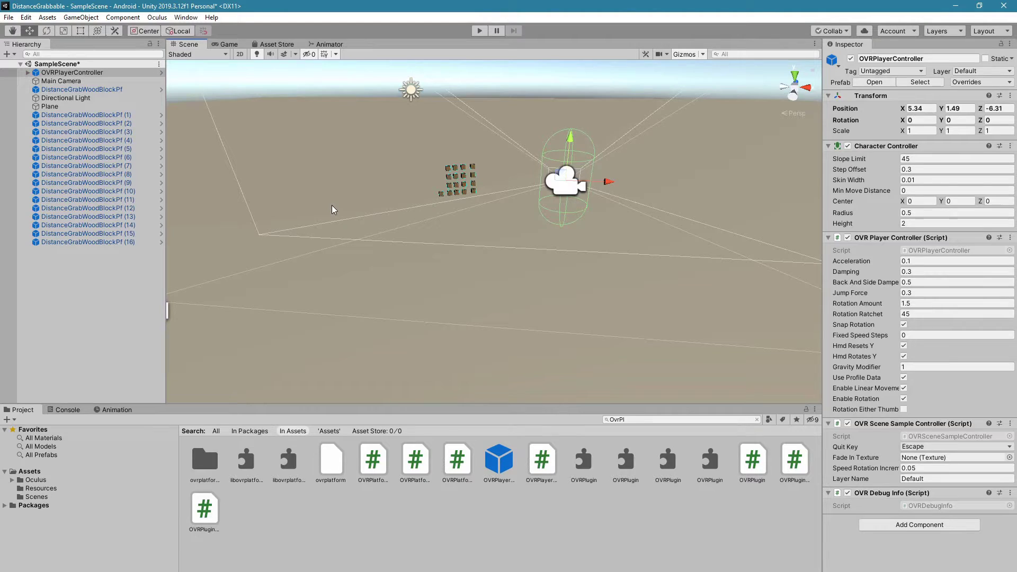
# Step: Expand OVRPlayerController through OVRCameraRig and TrackingSpace, and select LeftHandAnchor
pyautogui.click(27, 73)
pyautogui.click(28, 72)
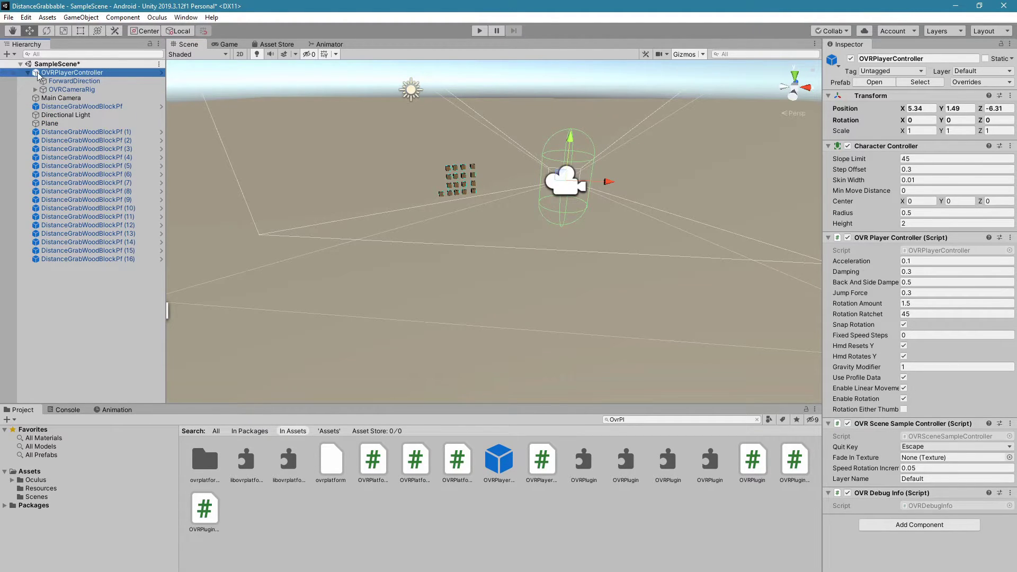
pyautogui.click(35, 89)
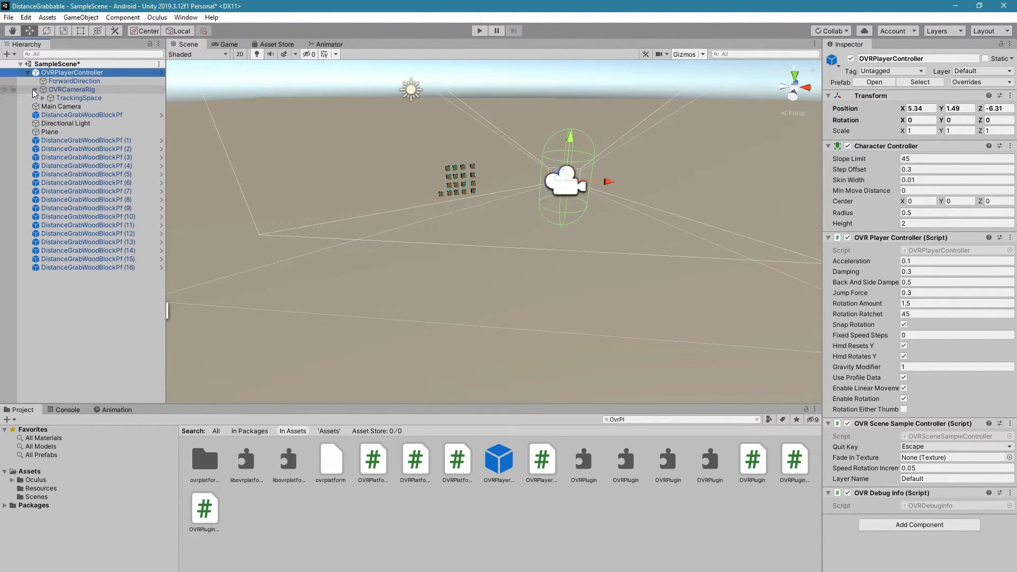
pyautogui.click(43, 98)
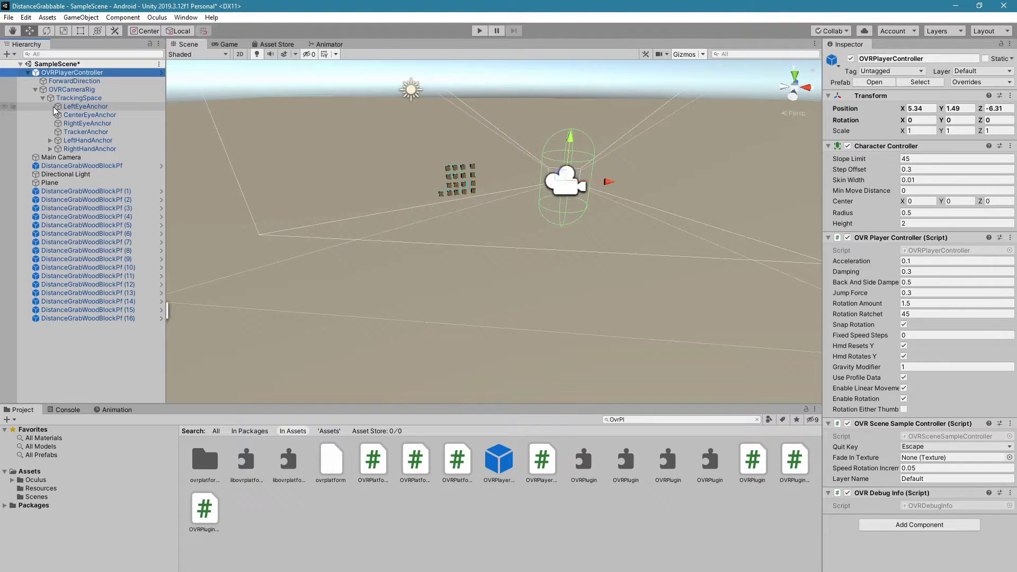
pyautogui.click(87, 140)
pyautogui.click(98, 148)
pyautogui.click(88, 140)
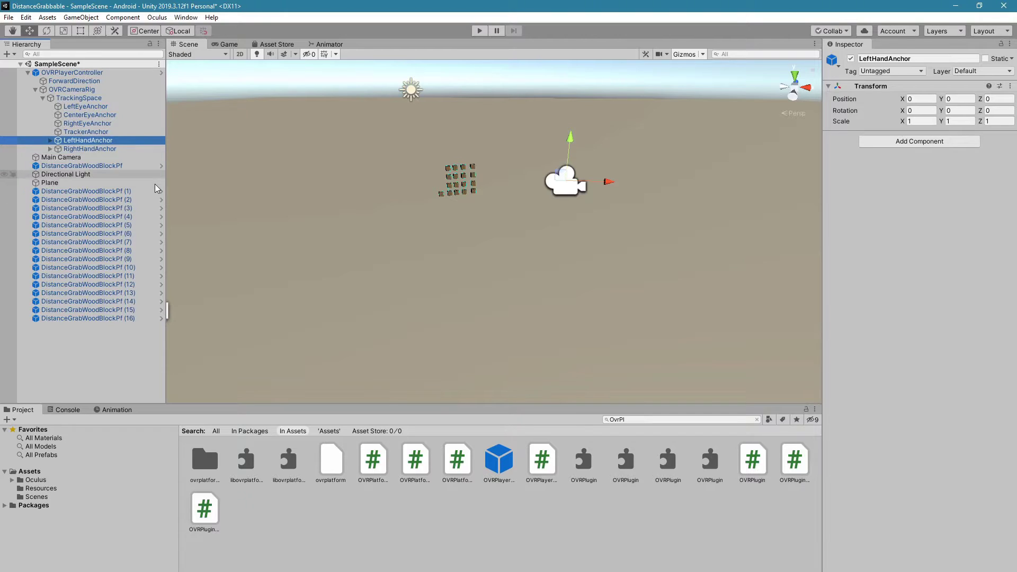
# Step: Search the project for "Distance" and add DistanceGrabHandLeft under LeftHandAnchor and DistanceGrabHandRight under RightHandAnchor
pyautogui.click(614, 419)
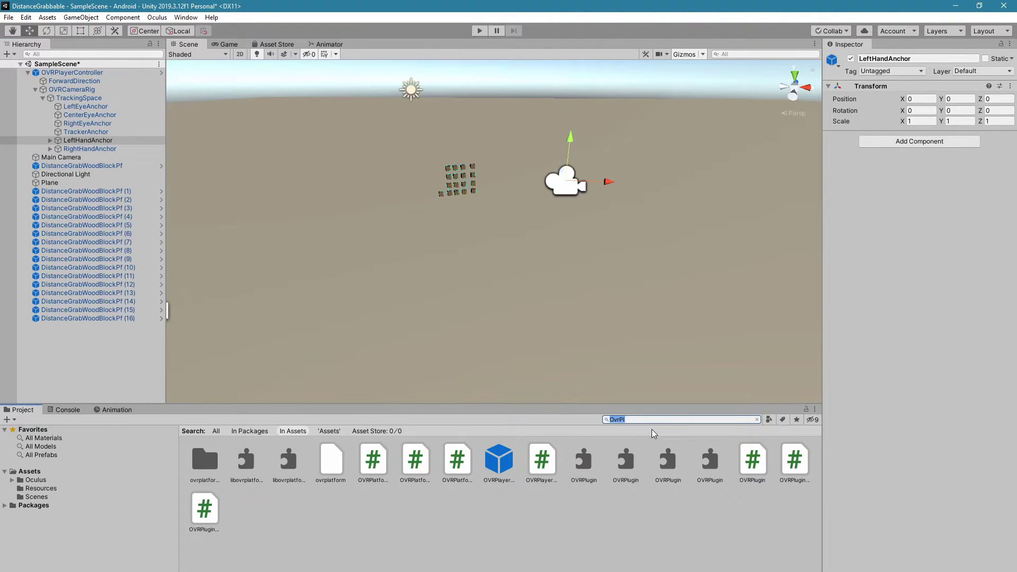
pyautogui.write('Distance')
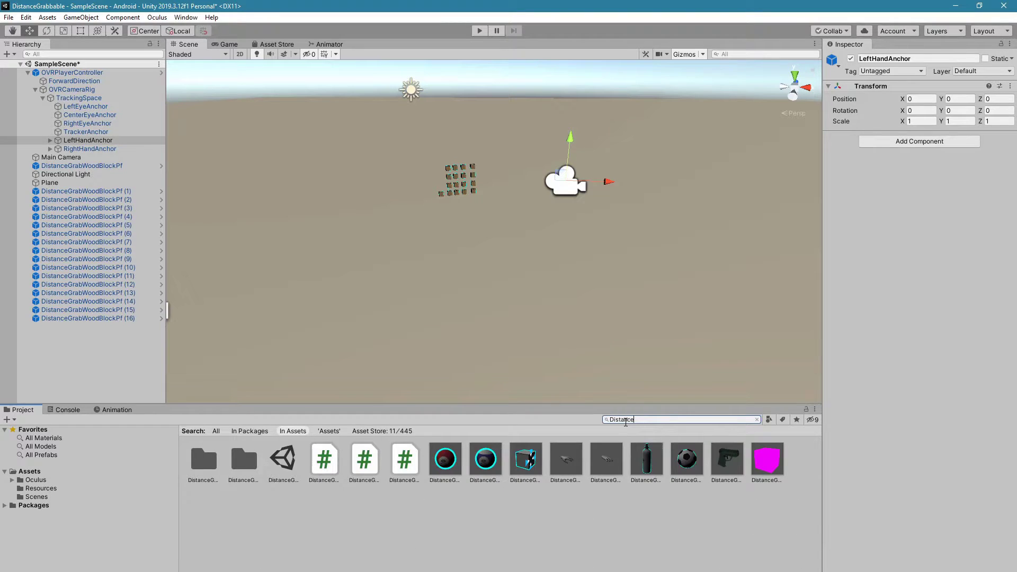
pyautogui.click(567, 457)
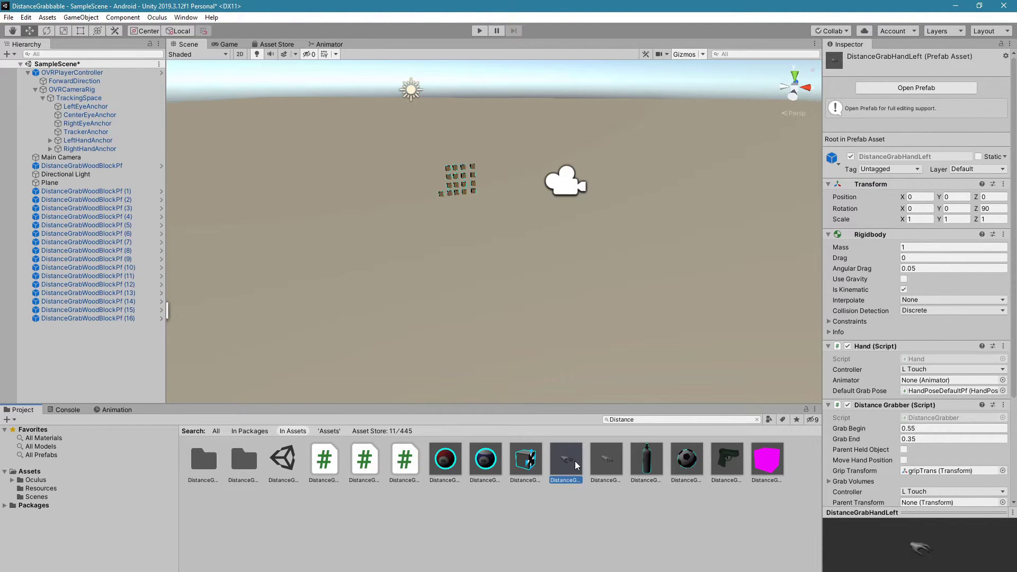
pyautogui.moveTo(577, 465); pyautogui.dragTo(108, 141)
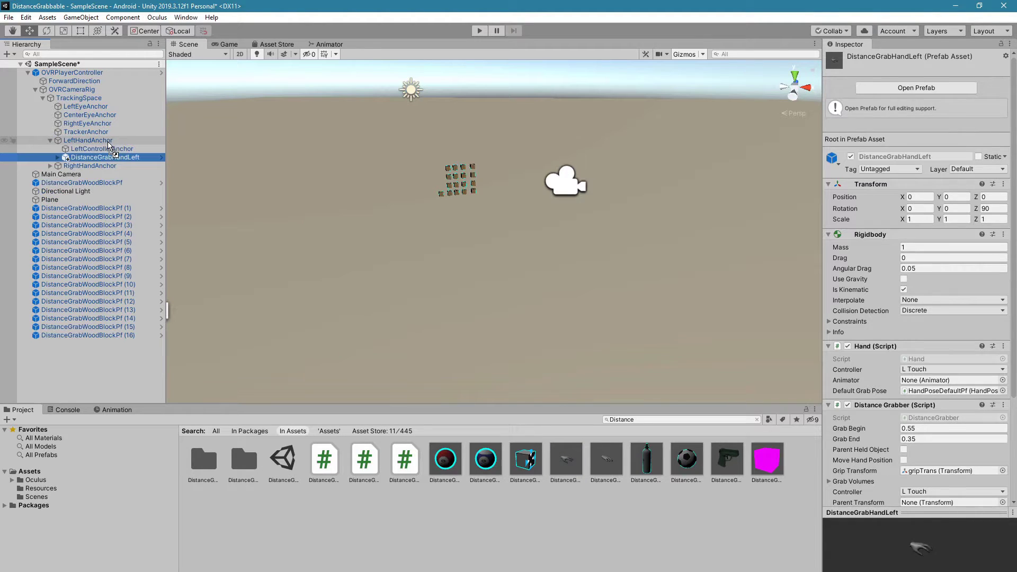
pyautogui.click(600, 455)
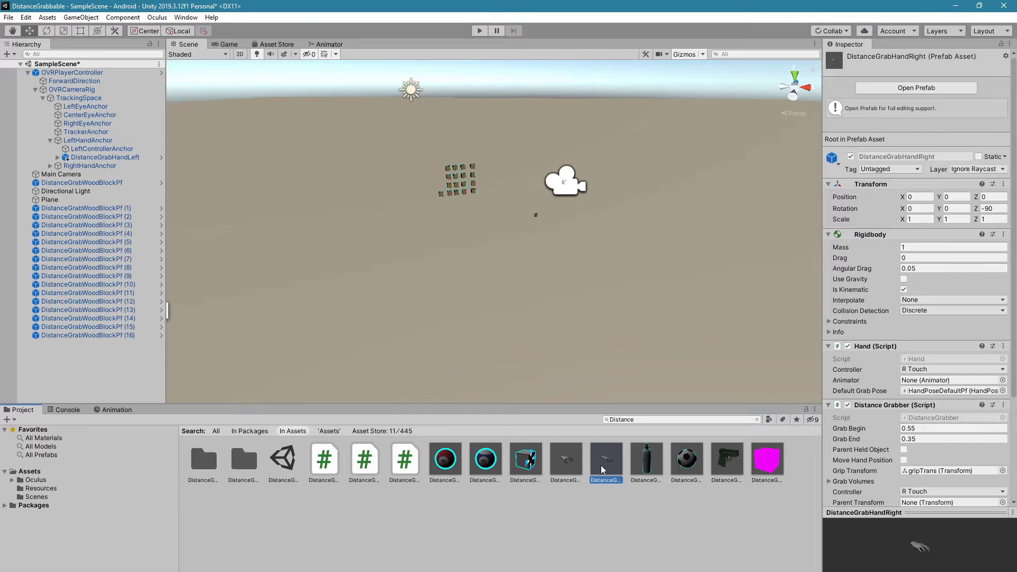
pyautogui.moveTo(603, 466); pyautogui.dragTo(113, 168)
# Step: Enable Use Spherecast in the Distance Grabber script of DistanceGrabHandLeft
pyautogui.click(125, 158)
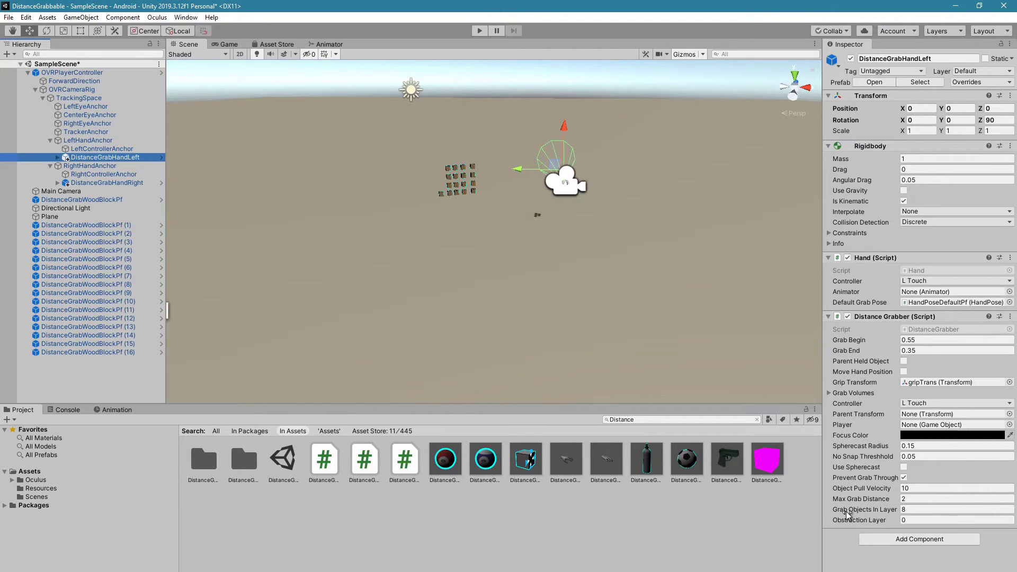
pyautogui.click(919, 509)
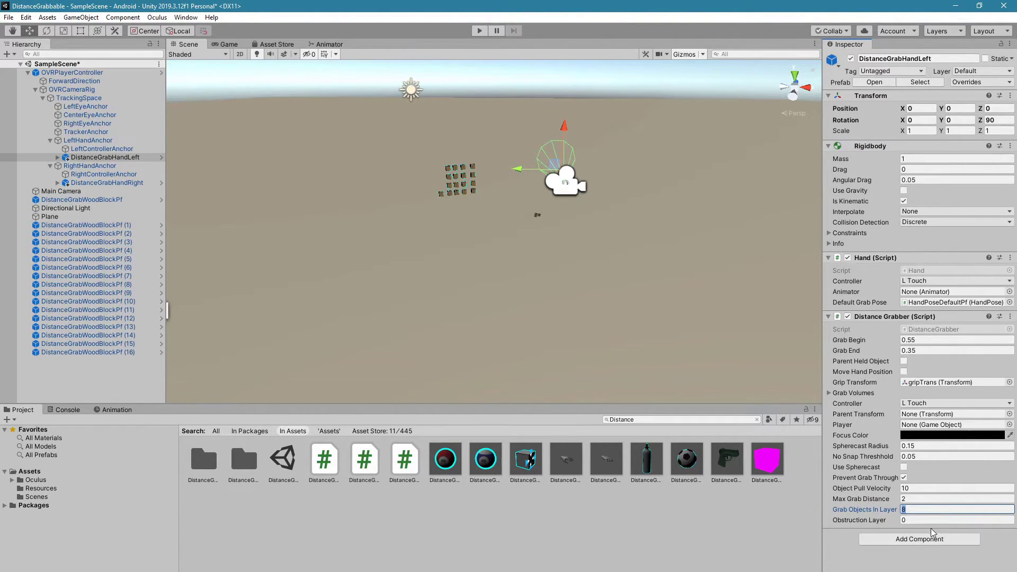
pyautogui.click(904, 467)
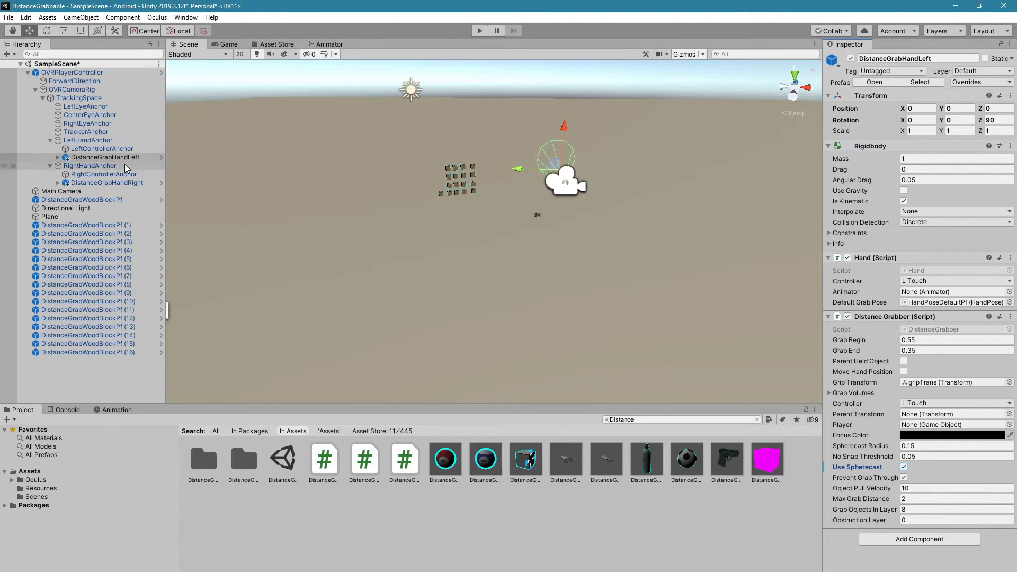
# Step: On DistanceGrabHandRight's Distance Grabber script, enable Use Spherecast and set Grab Objects In Layer to 8
pyautogui.click(132, 183)
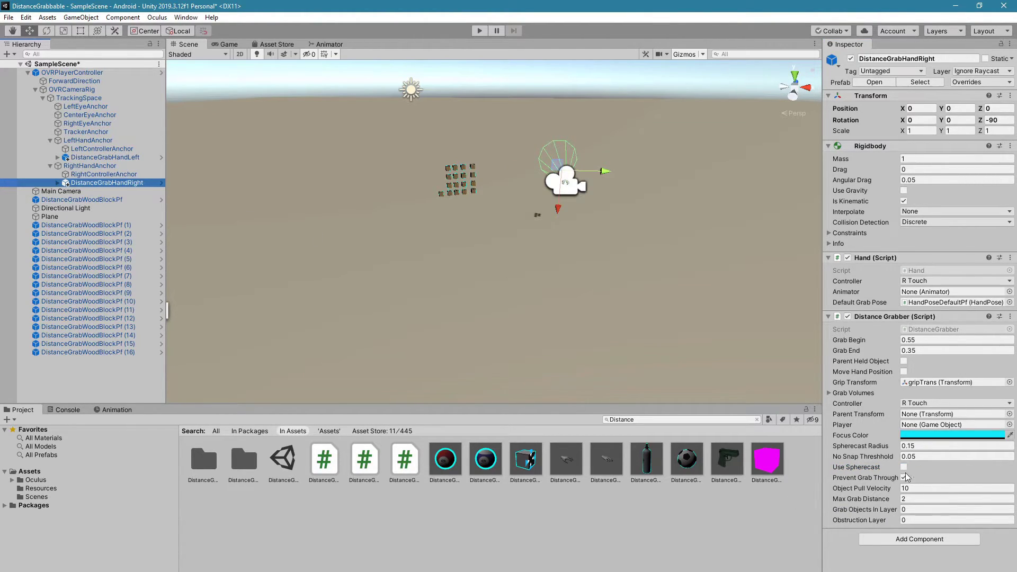
pyautogui.click(904, 468)
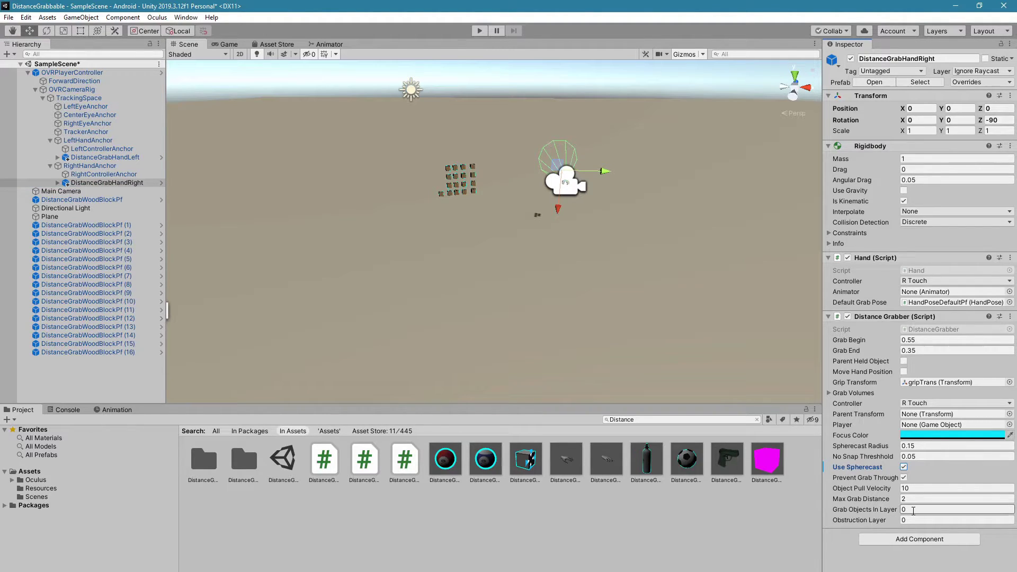
pyautogui.click(855, 509)
pyautogui.write('8')
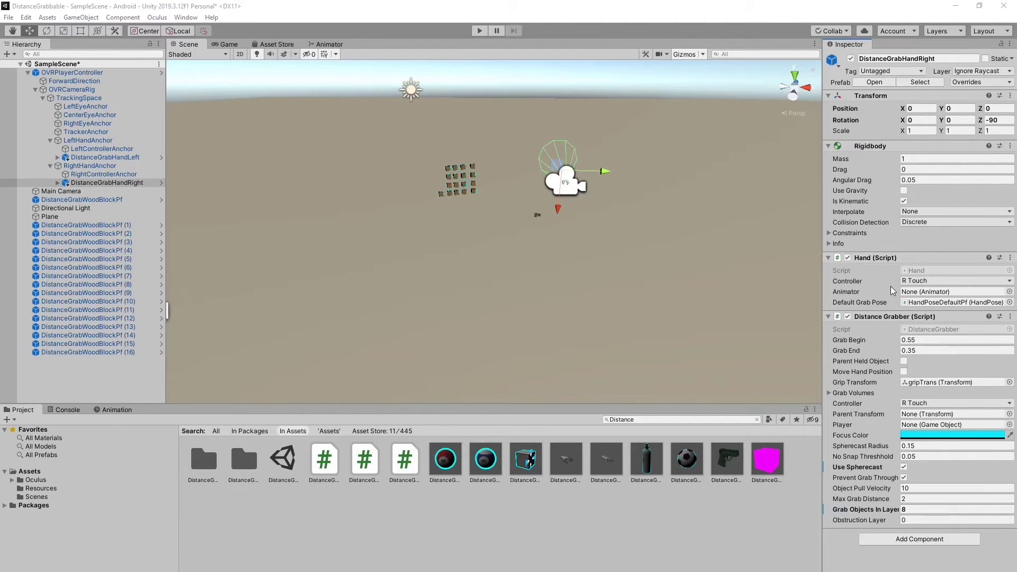
# Step: Assign r_hand_skeletal_lowres as the Animator of DistanceGrabHandRight's Hand script and l_hand_skeletal_lowres as that of DistanceGrabHandLeft
pyautogui.click(1009, 292)
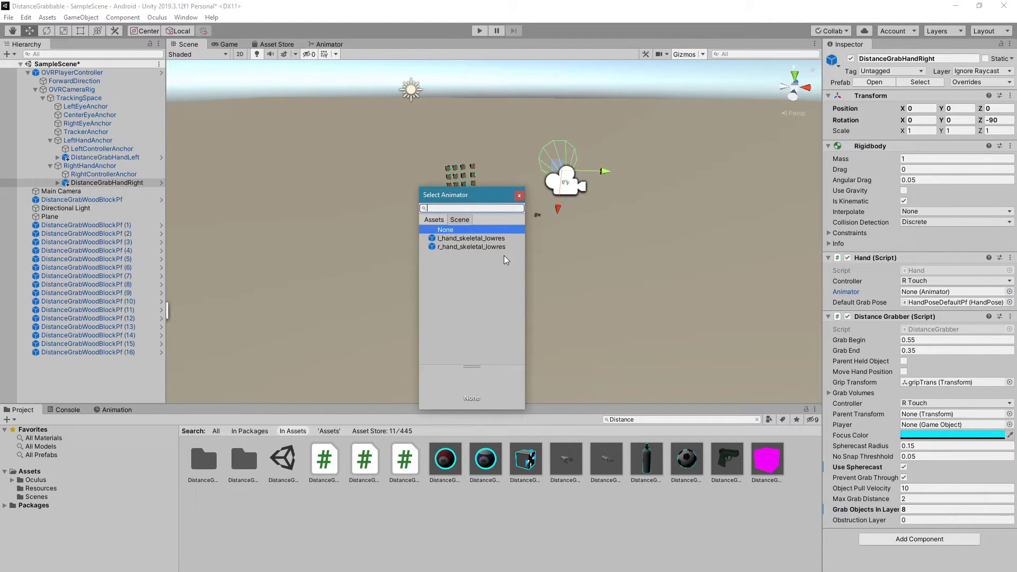
pyautogui.click(474, 246)
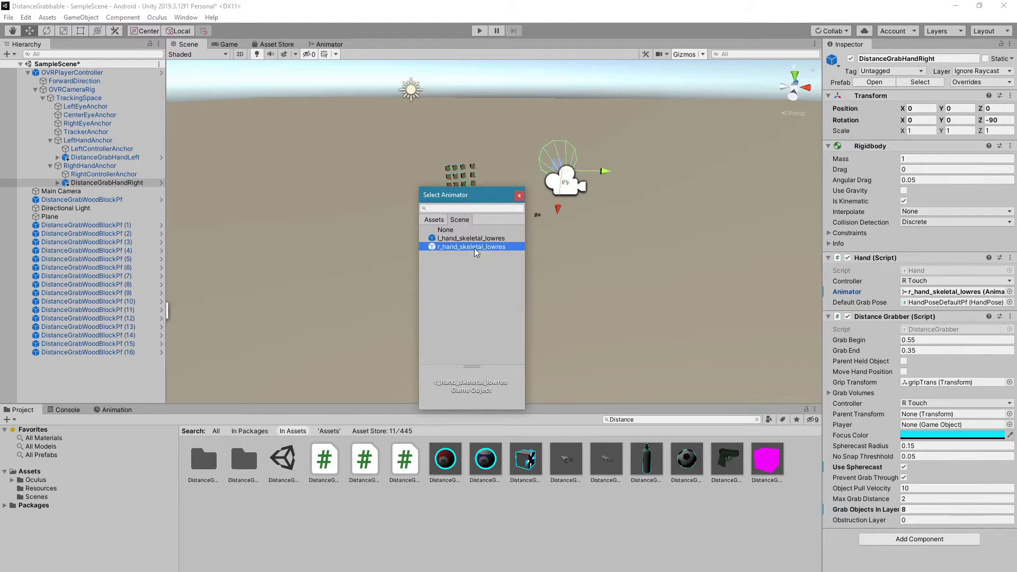
pyautogui.doubleClick(475, 247)
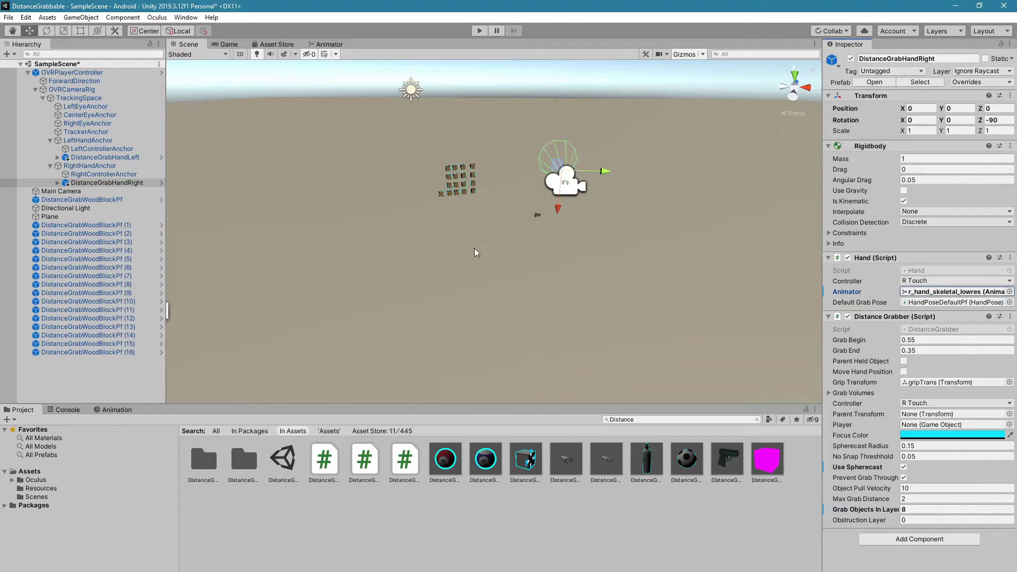
pyautogui.click(110, 156)
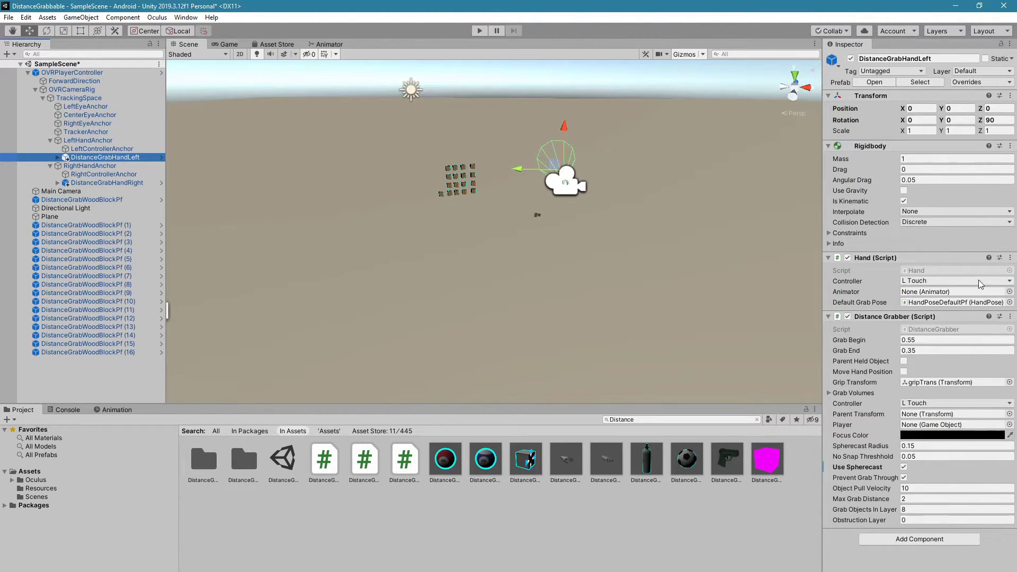
pyautogui.click(1009, 291)
pyautogui.click(497, 239)
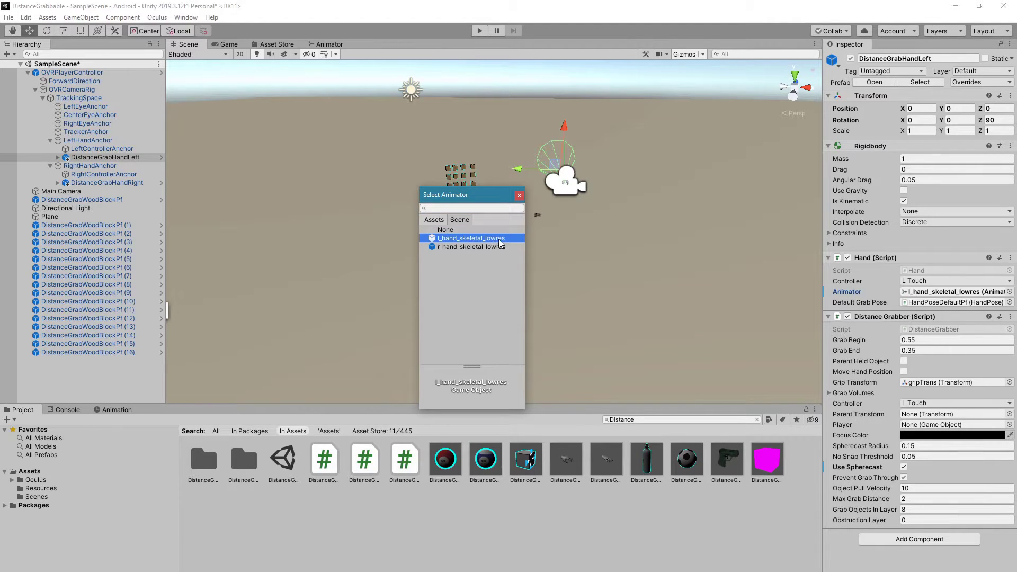
pyautogui.doubleClick(500, 239)
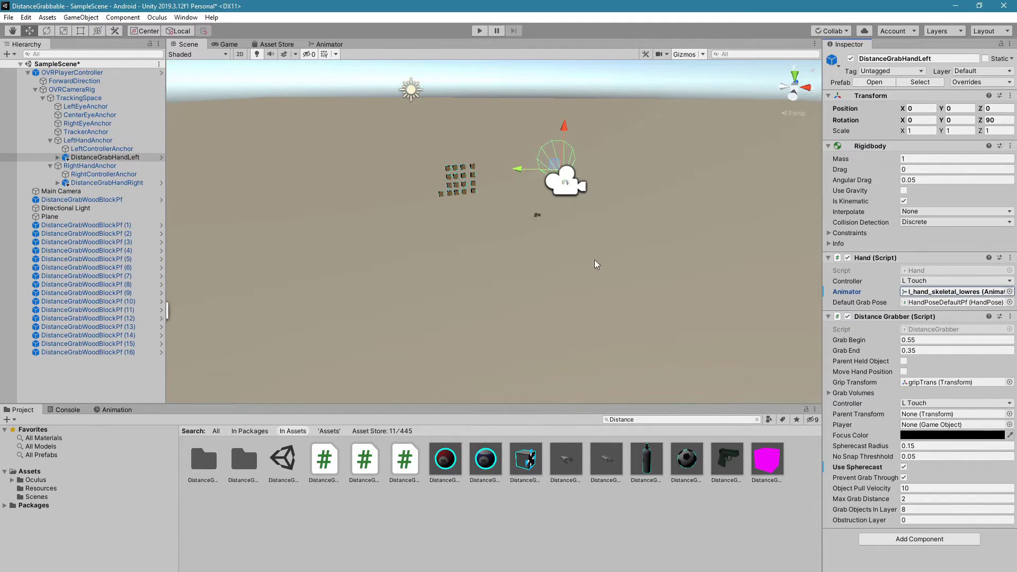
# Step: Create an empty child object under OVRPlayerController and name it GrabManager
pyautogui.click(105, 72)
pyautogui.rightClick(104, 73)
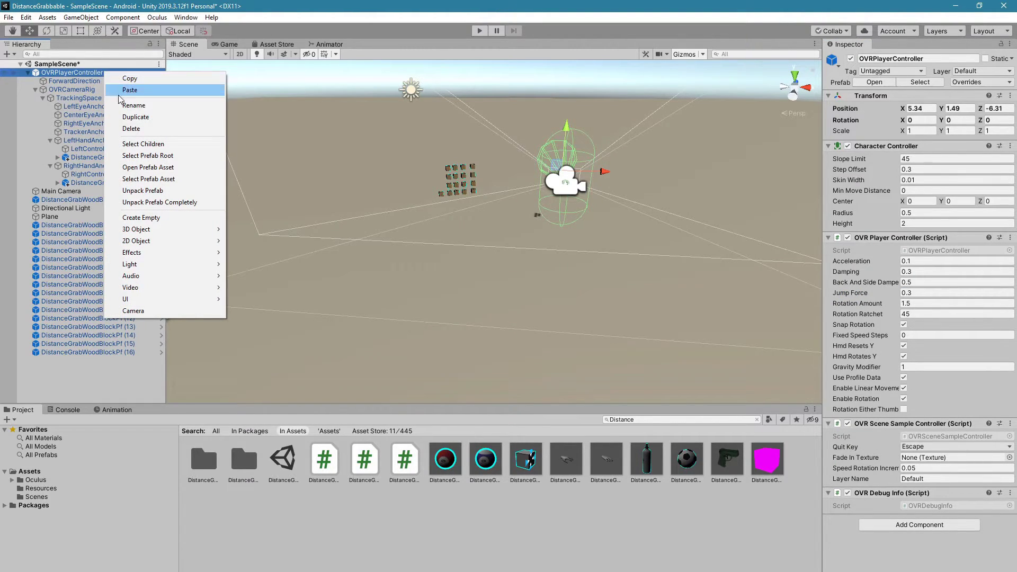
pyautogui.click(162, 218)
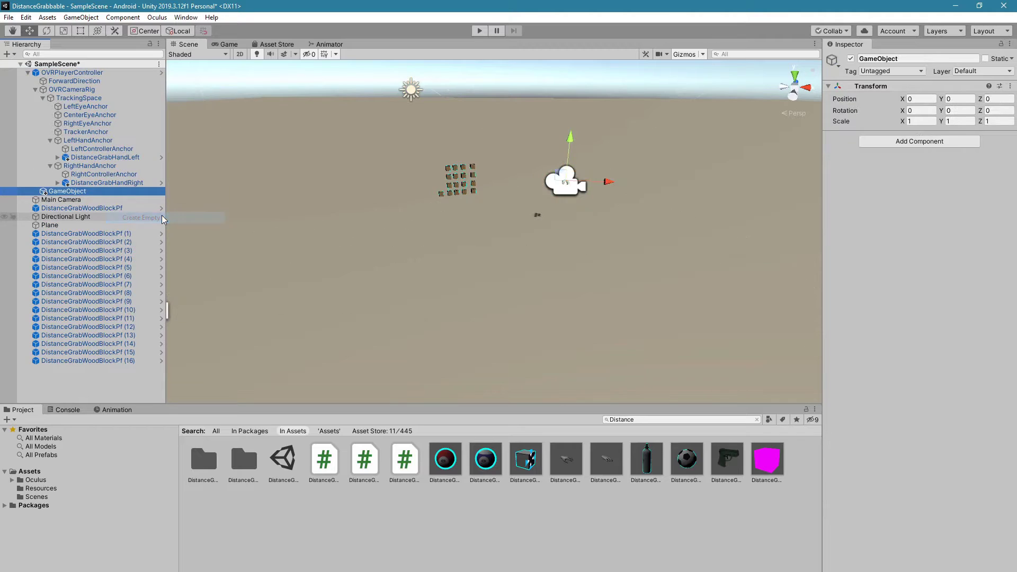
pyautogui.rightClick(84, 195)
pyautogui.click(112, 224)
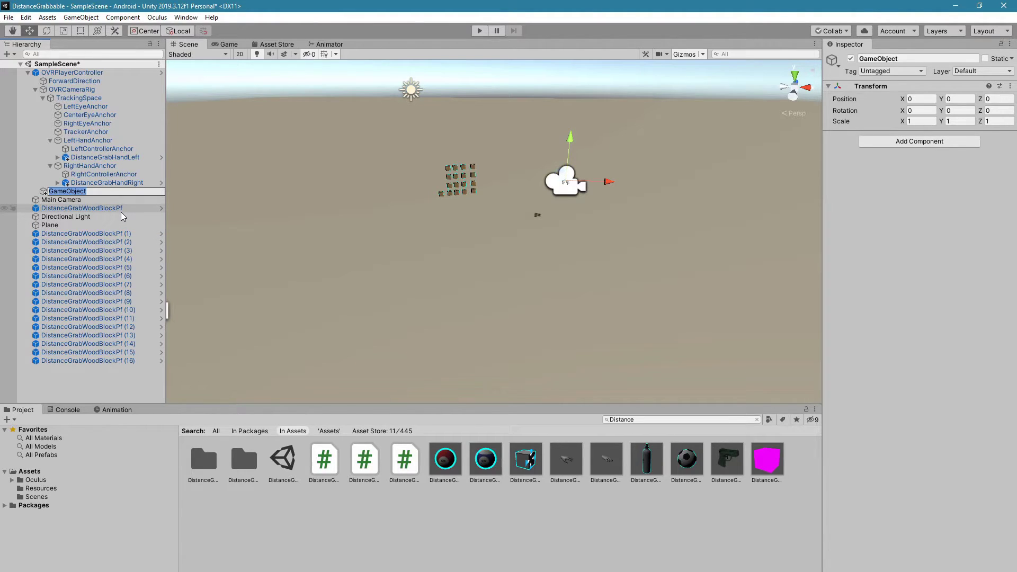
pyautogui.write('GrabManager')
pyautogui.press('Return')
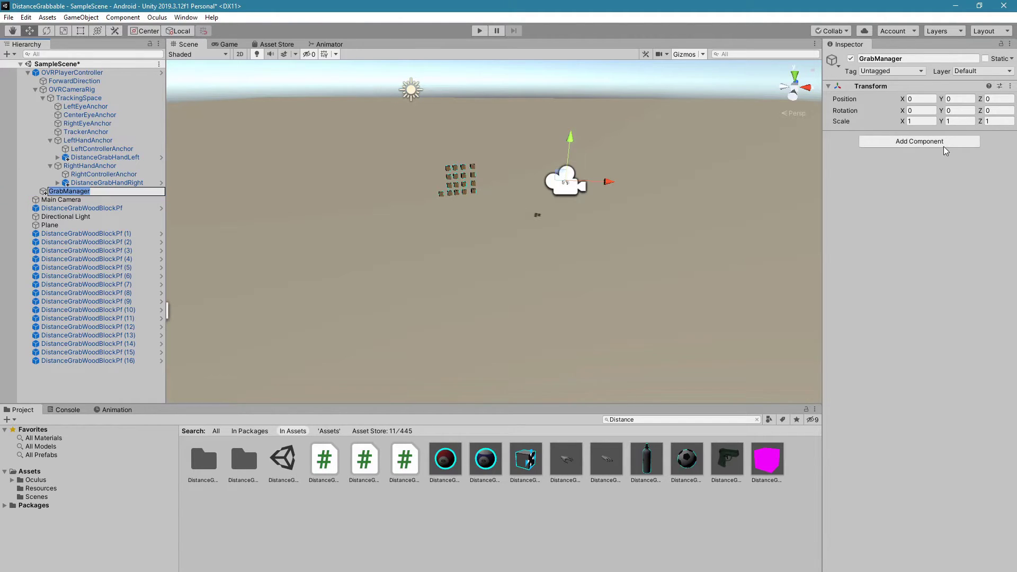
pyautogui.click(145, 190)
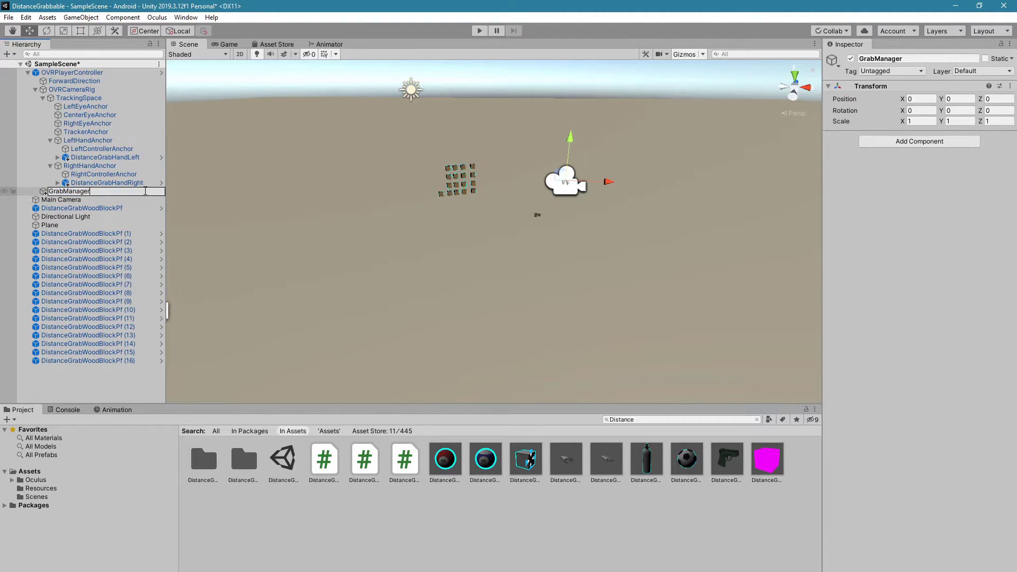
pyautogui.click(170, 202)
# Step: Add the Grab Manager script component to the GrabManager object
pyautogui.click(140, 191)
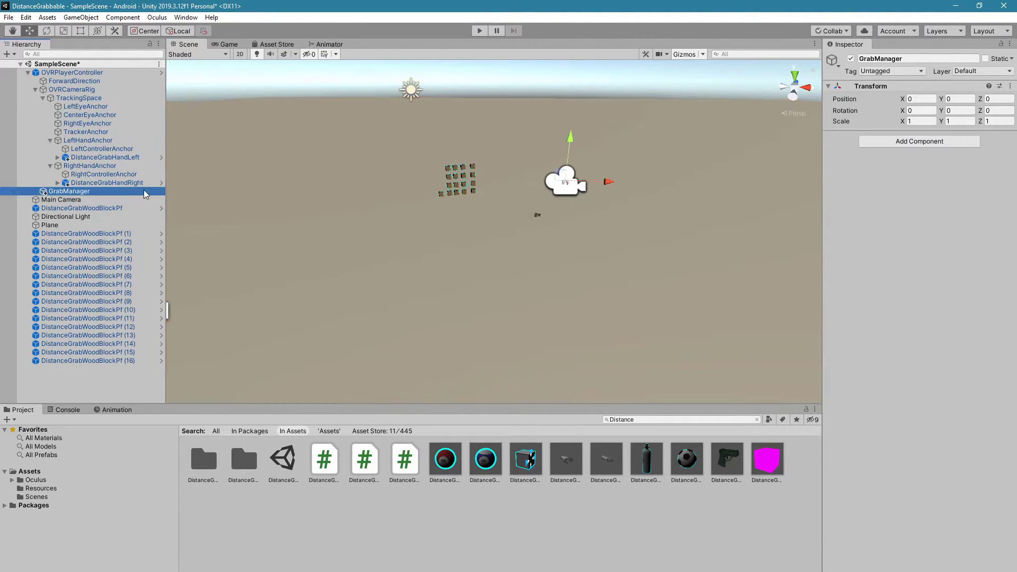
pyautogui.click(914, 141)
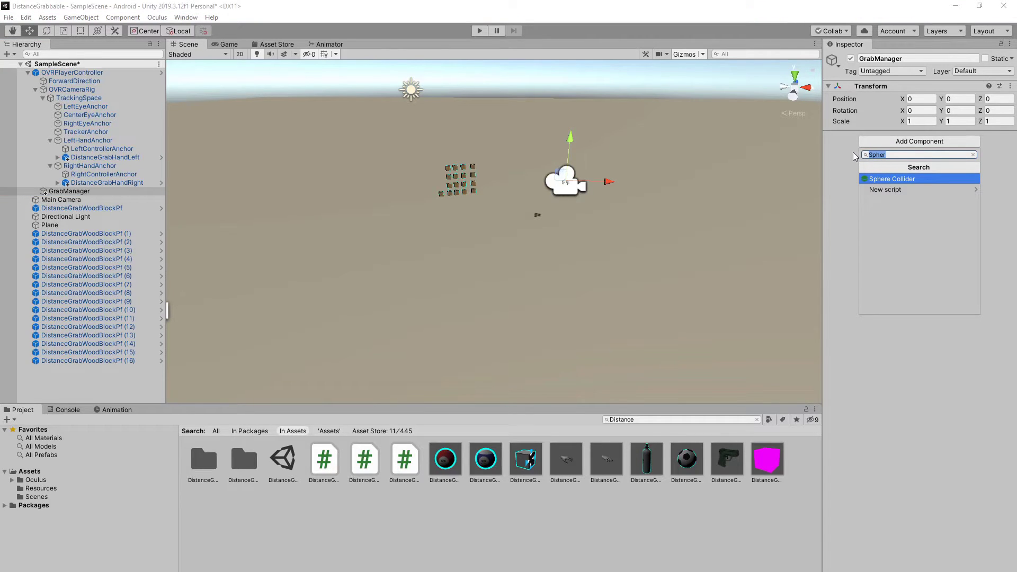
pyautogui.write('GrabM')
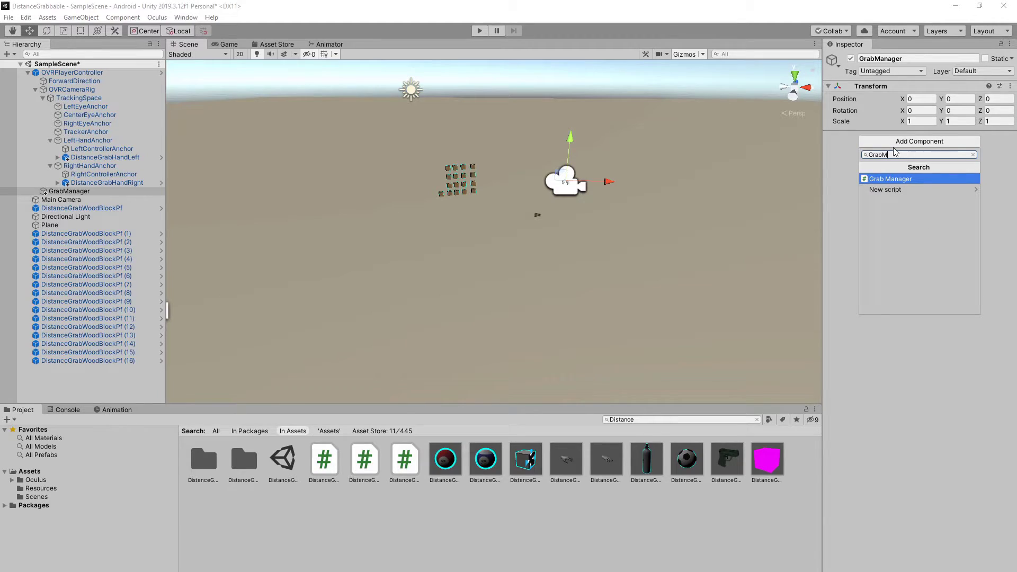
pyautogui.click(896, 181)
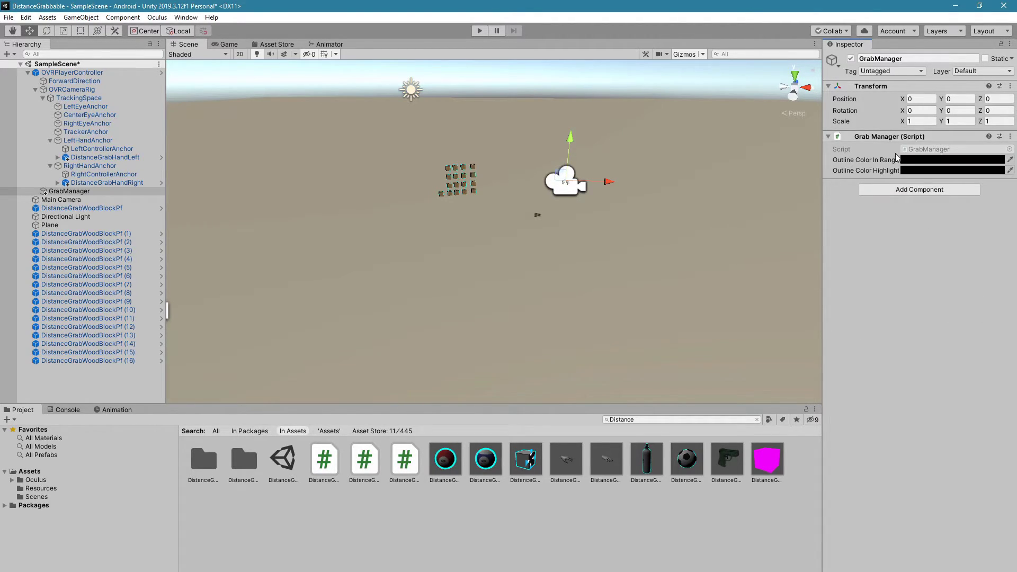
# Step: Add a Sphere Collider component to the GrabManager object
pyautogui.click(925, 194)
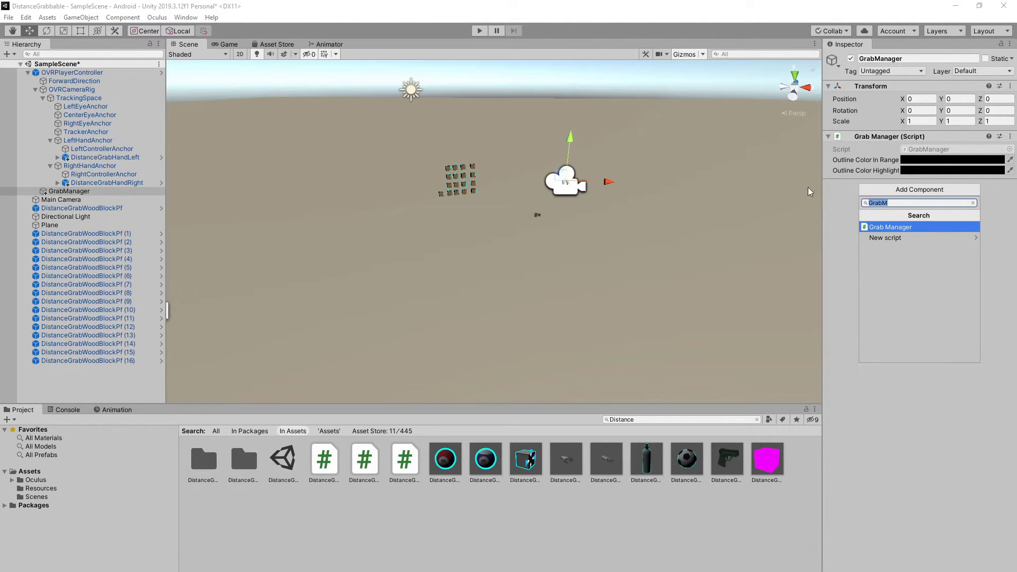
pyautogui.press('BackSpace')
pyautogui.write('Sp')
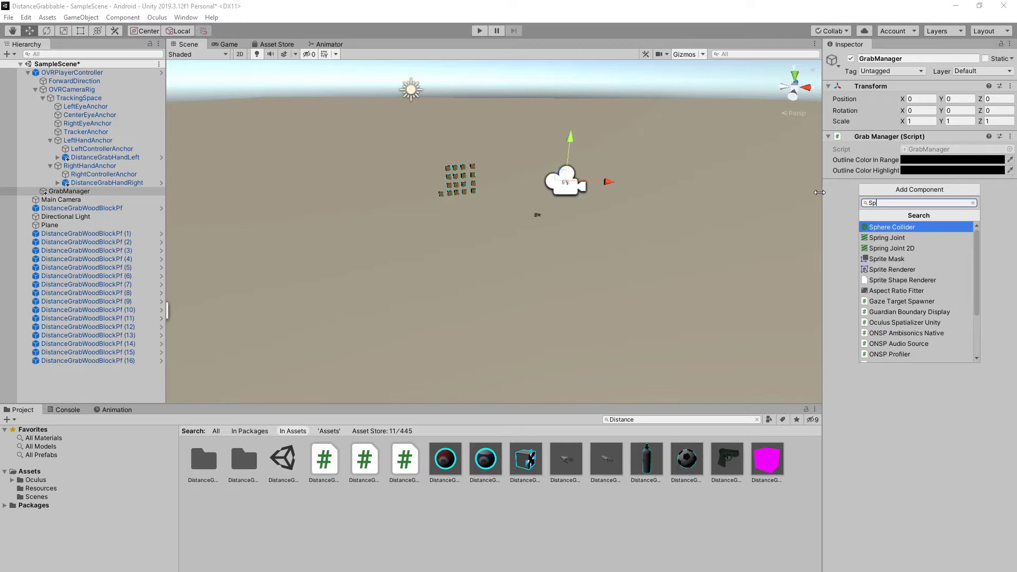
pyautogui.write('her')
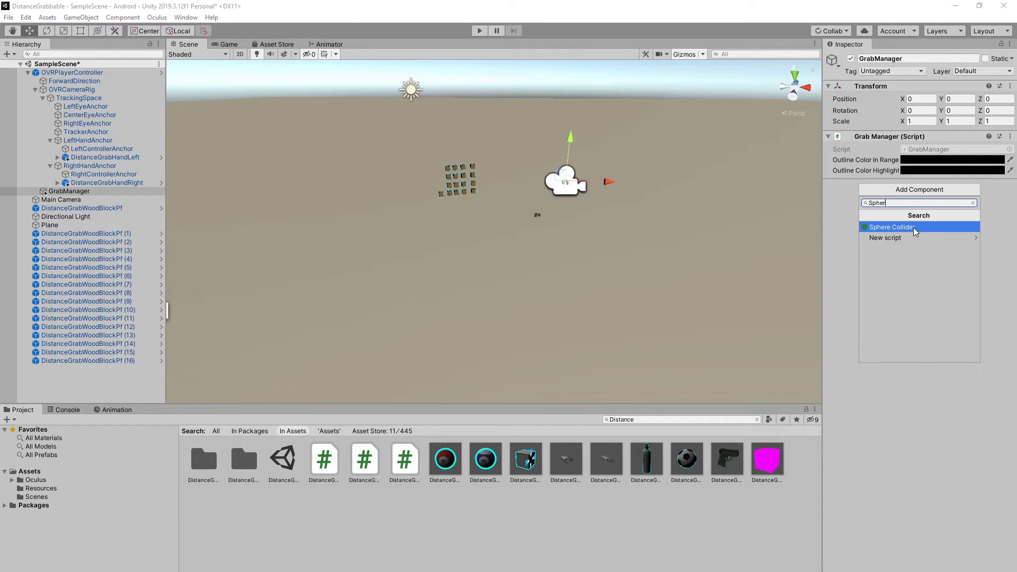
pyautogui.press('Return')
# Step: Enlarge the GrabManager's Sphere Collider to a radius of about 1.39 so it reaches the block wall
pyautogui.scroll(5, 656, 178)
pyautogui.moveTo(656, 178); pyautogui.dragTo(577, 220, button='middle')
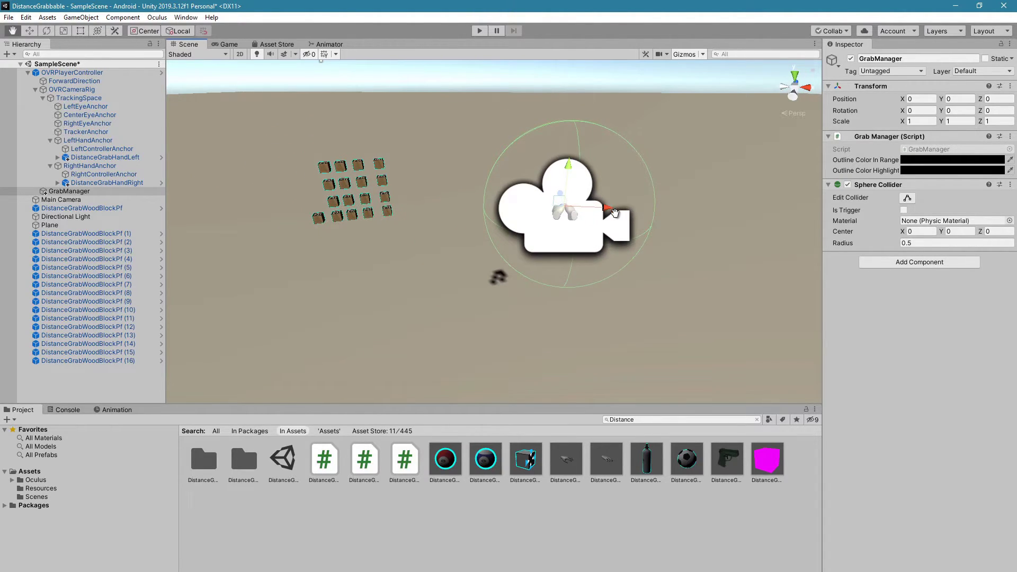
pyautogui.scroll(-3, 567, 250)
pyautogui.scroll(3, 567, 250)
pyautogui.scroll(3, 577, 244)
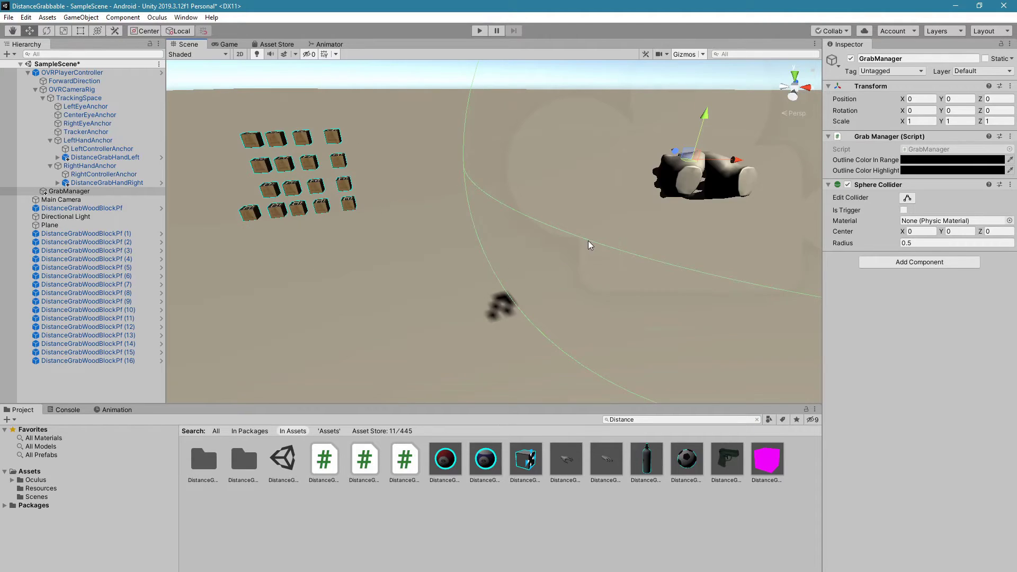
pyautogui.scroll(-3, 609, 239)
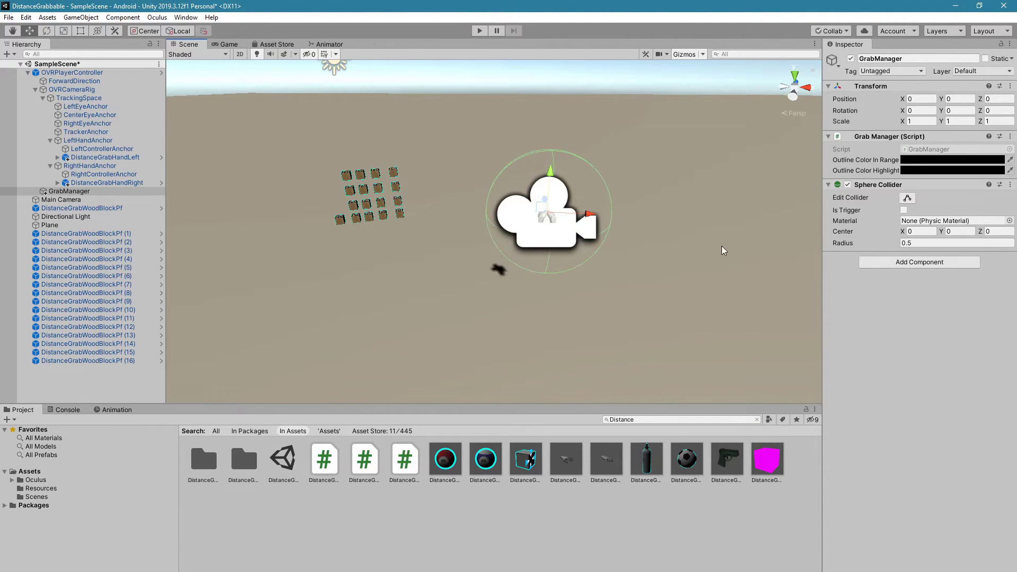
pyautogui.moveTo(882, 244)
pyautogui.mouseDown()
pyautogui.moveTo(867, 247)
pyautogui.moveTo(878, 248)
pyautogui.mouseUp()
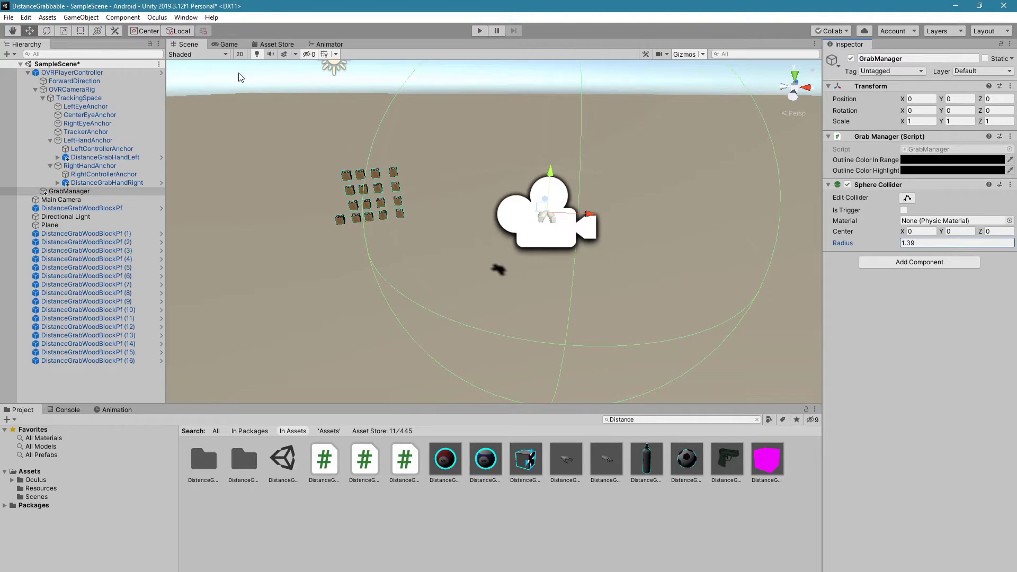
# Step: Move OVRPlayerController along the X axis toward the block wall, to about X 4.887
pyautogui.click(88, 72)
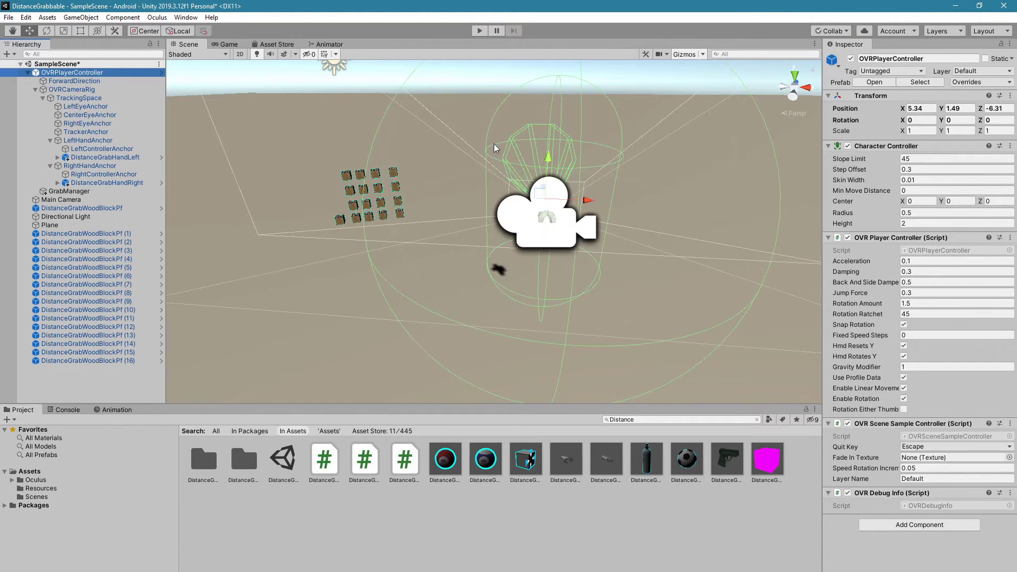
pyautogui.moveTo(590, 207); pyautogui.dragTo(541, 223)
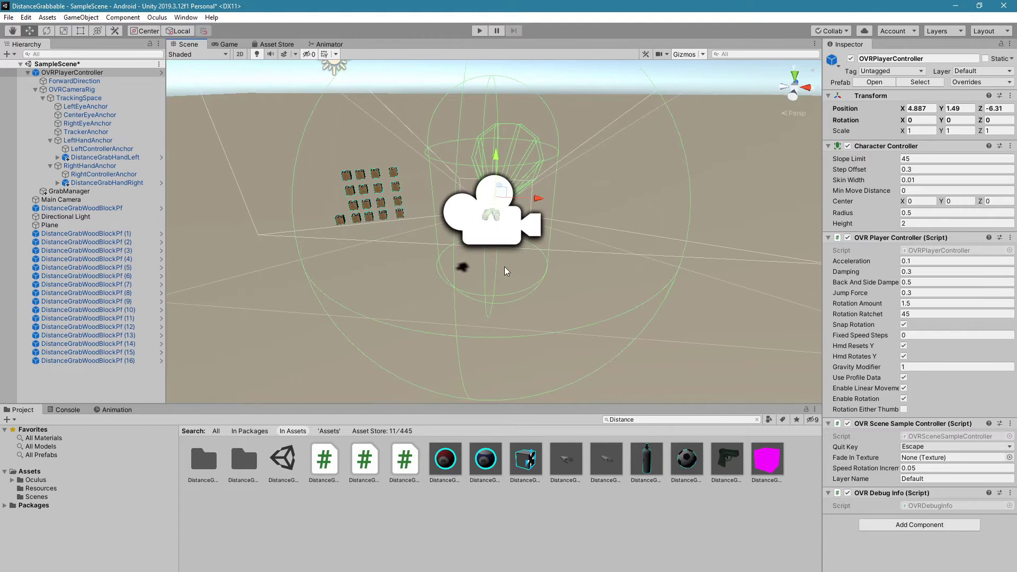
# Step: Enlarge the GrabManager's Sphere Collider to a radius of about 2.36 so it encloses the block wall
pyautogui.scroll(-4, 464, 248)
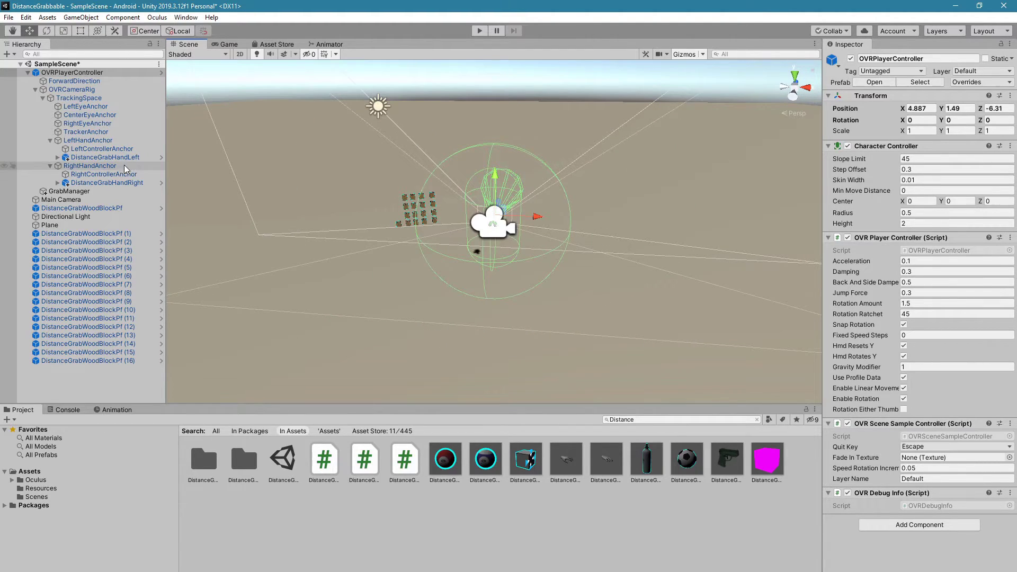
pyautogui.click(88, 193)
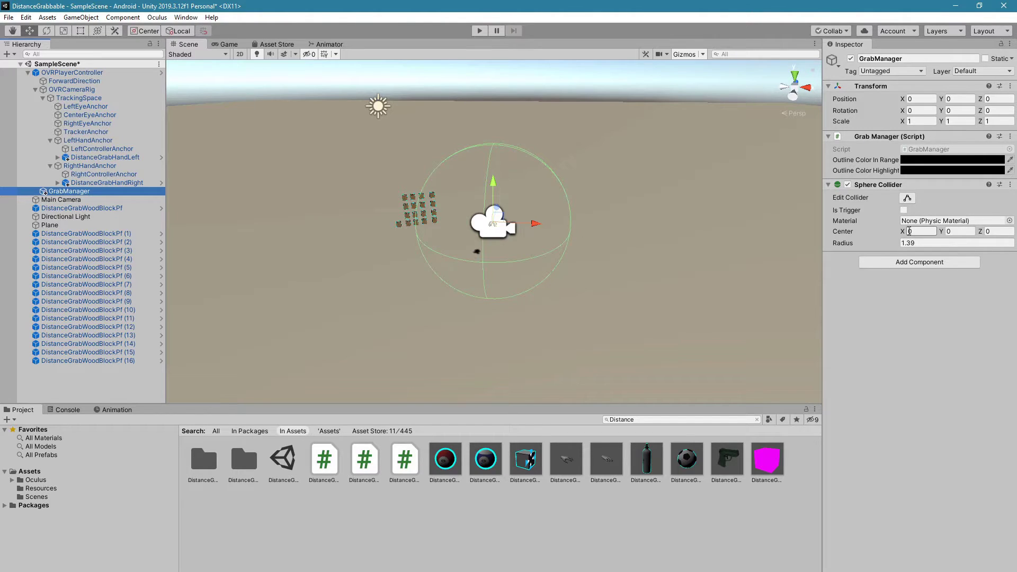
pyautogui.moveTo(871, 243); pyautogui.dragTo(892, 245)
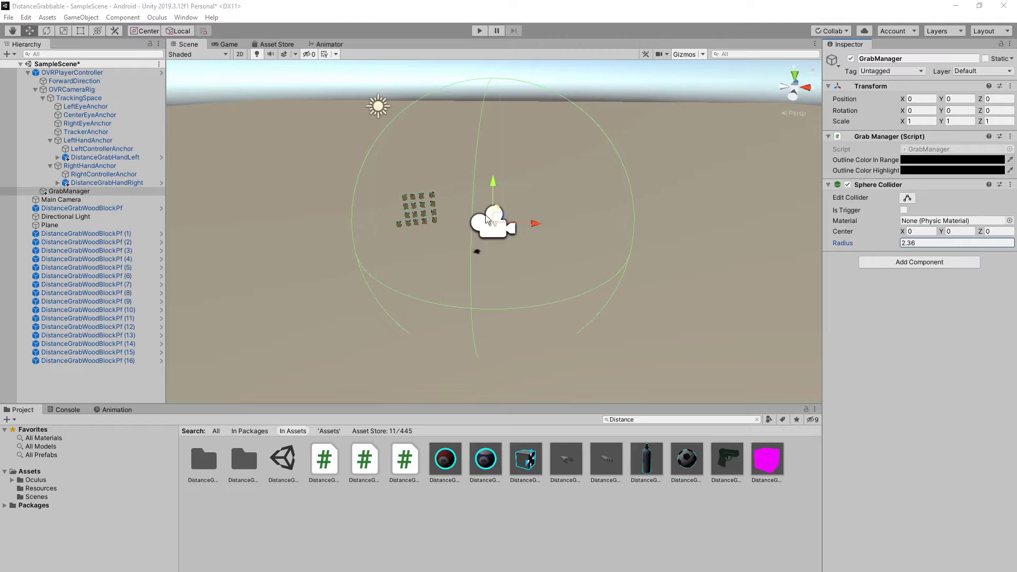
# Step: Check the position and rotation values of DistanceGrabHandLeft and DistanceGrabHandRight
pyautogui.click(89, 72)
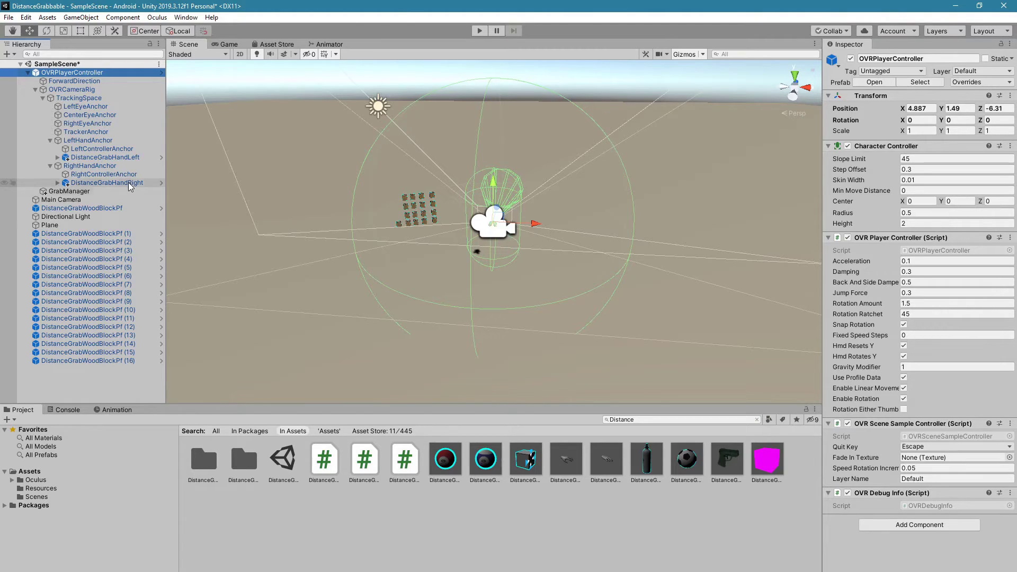
pyautogui.click(121, 156)
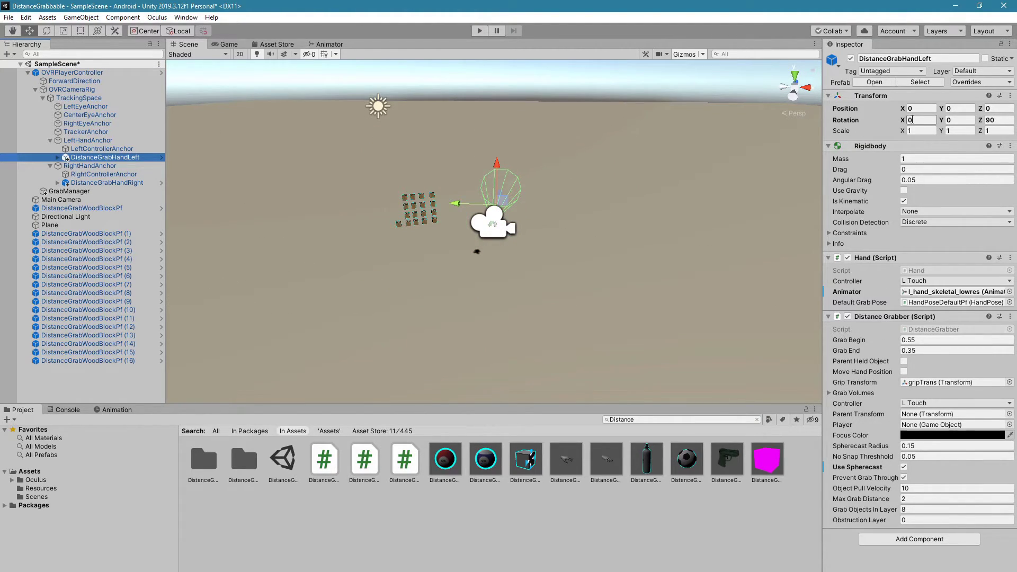
pyautogui.click(973, 120)
pyautogui.click(910, 106)
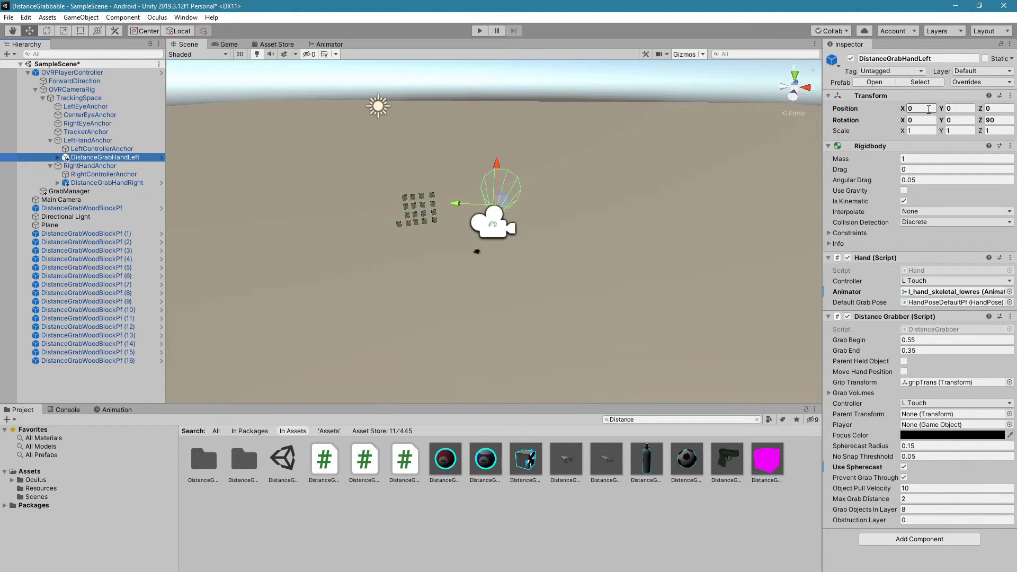
pyautogui.click(112, 183)
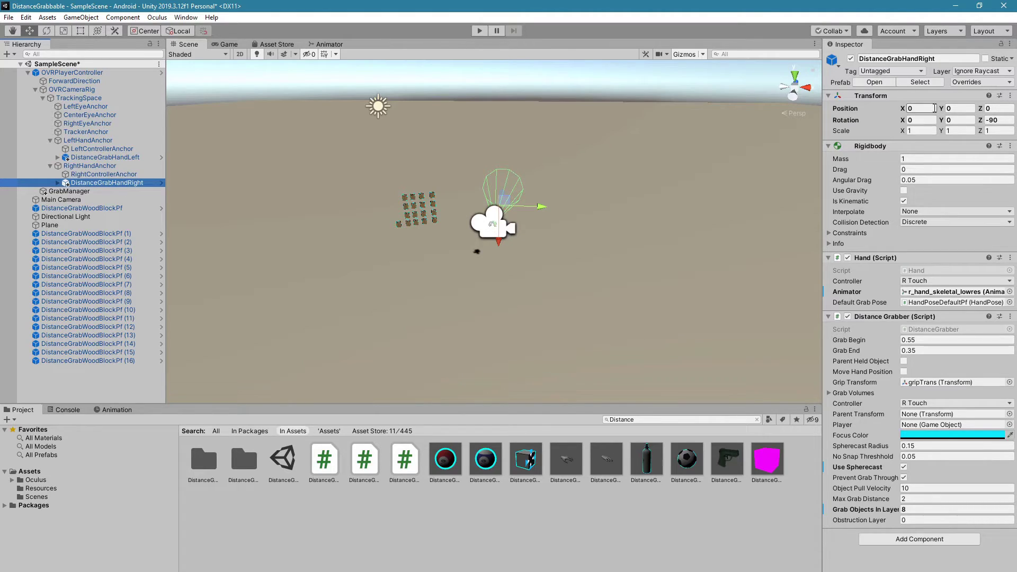
pyautogui.press('Tab')
pyautogui.press('Tab')
pyautogui.press('Tab')
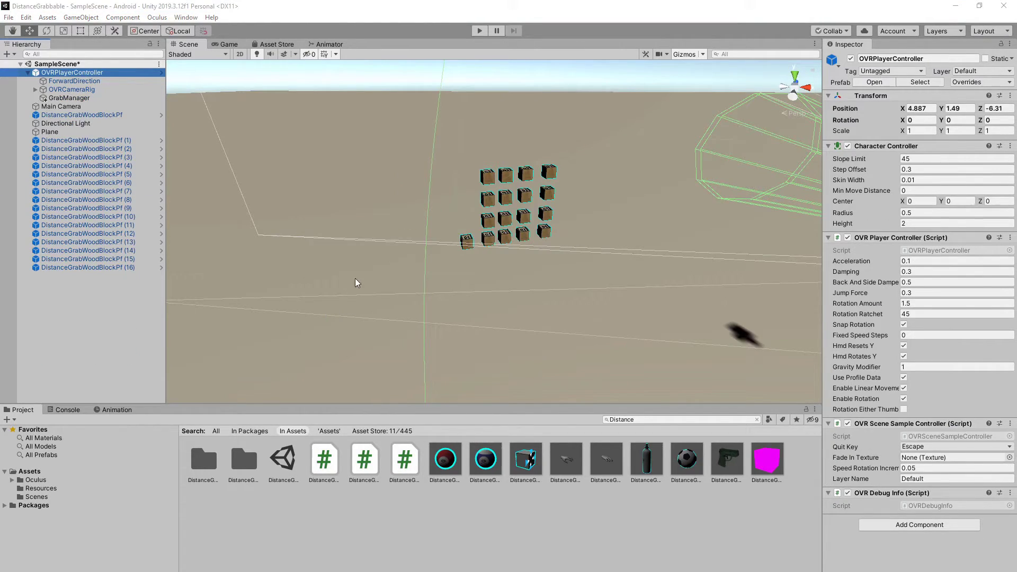
# Step: Make the GrabManager's Sphere Collider a trigger
pyautogui.click(78, 97)
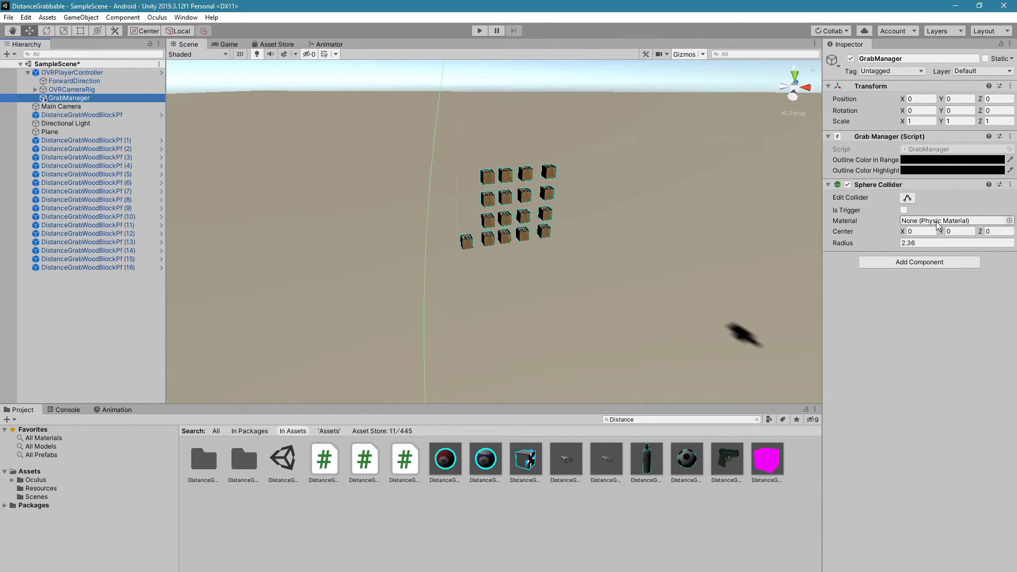
pyautogui.click(903, 210)
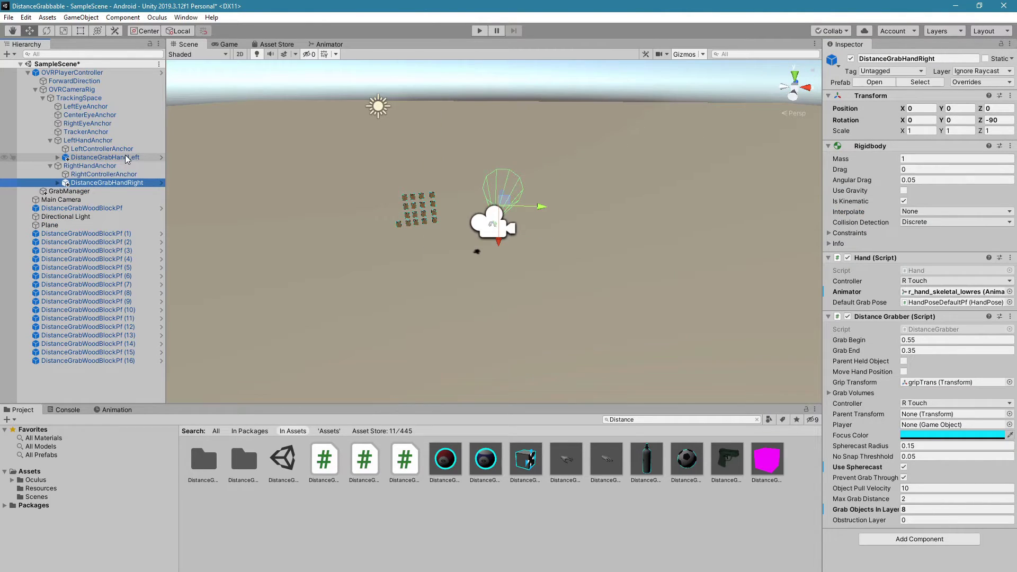
# Step: On DistanceGrabHandLeft's Distance Grabber, assign LeftHandAnchor as the Parent Transform and OVRPlayerController as the Player
pyautogui.click(126, 158)
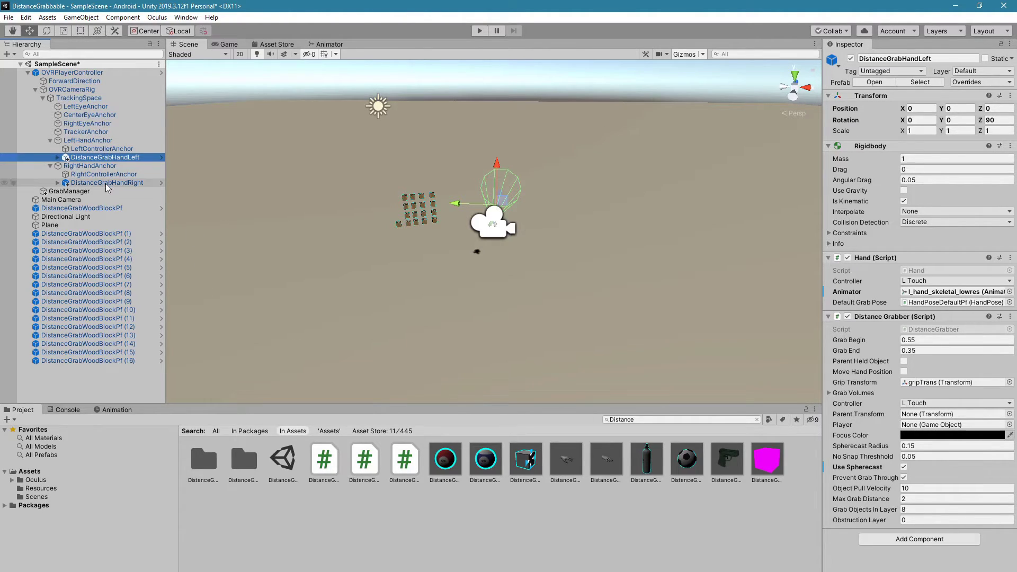
pyautogui.moveTo(125, 153); pyautogui.dragTo(954, 415)
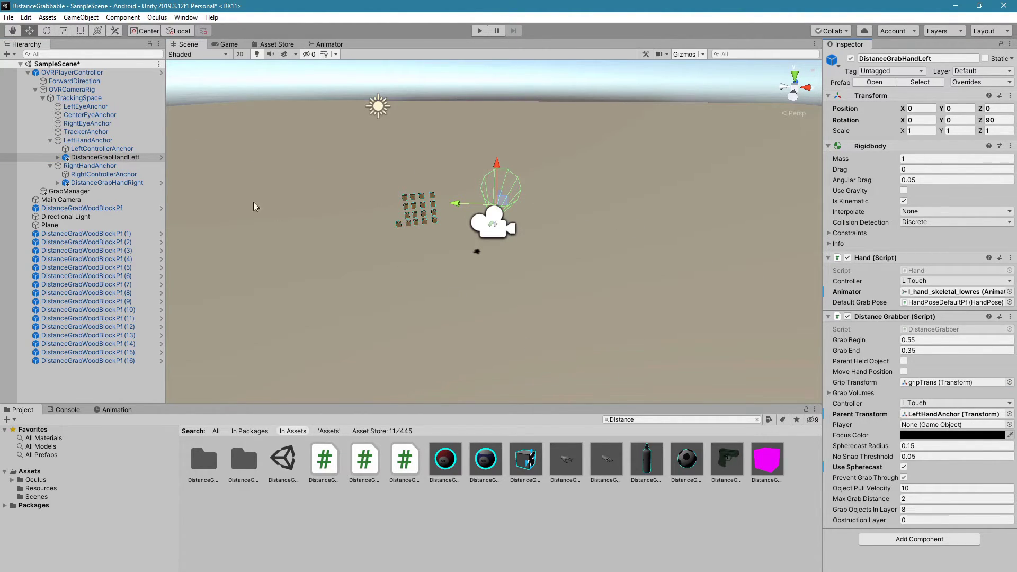
pyautogui.moveTo(122, 157); pyautogui.dragTo(394, 139)
pyautogui.moveTo(711, 308); pyautogui.dragTo(923, 427)
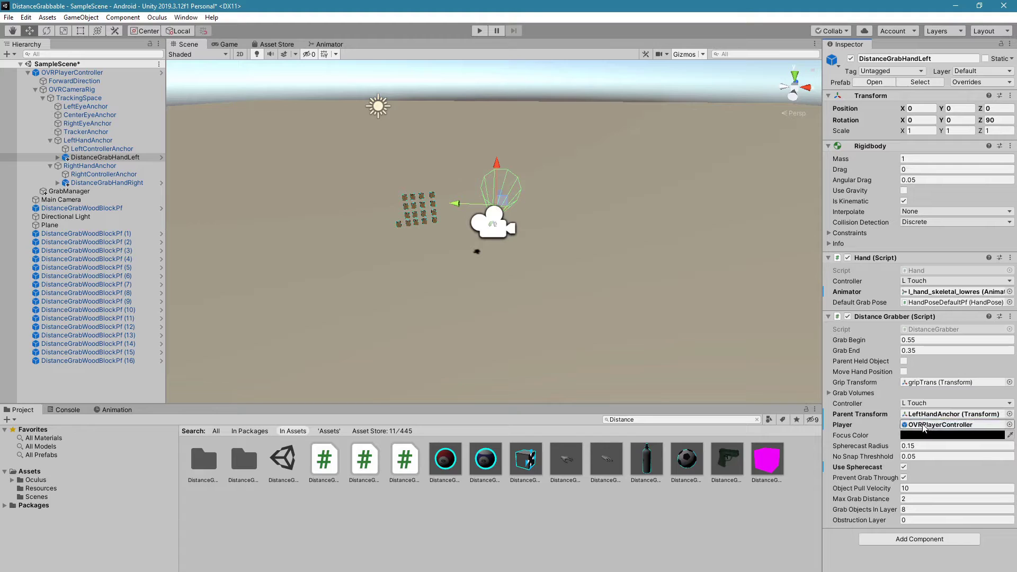
# Step: On DistanceGrabHandRight's Distance Grabber, assign RightHandAnchor as the Parent Transform and OVRPlayerController as the Player
pyautogui.click(124, 183)
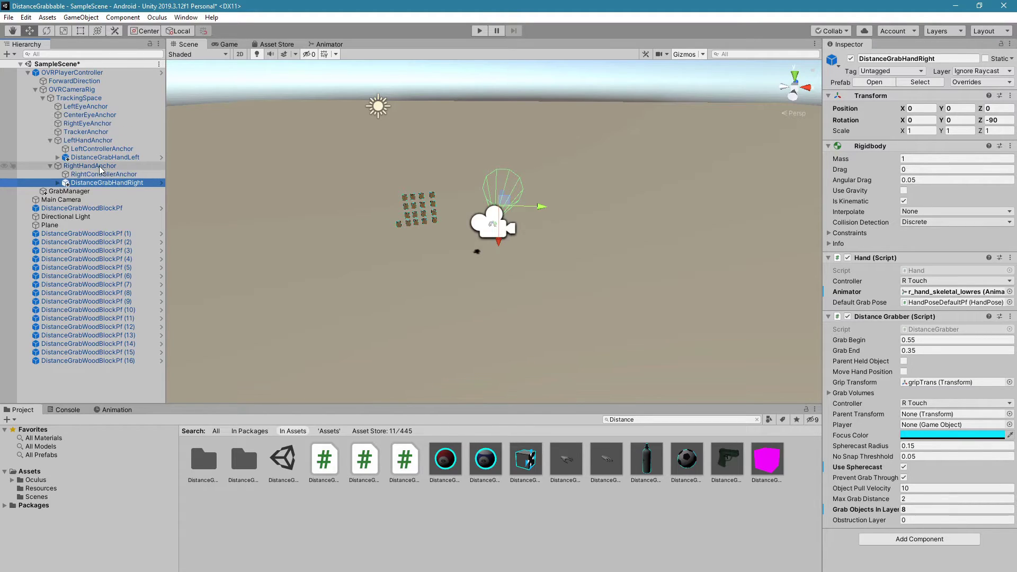
pyautogui.moveTo(101, 168); pyautogui.dragTo(307, 173)
pyautogui.moveTo(545, 222); pyautogui.dragTo(946, 416)
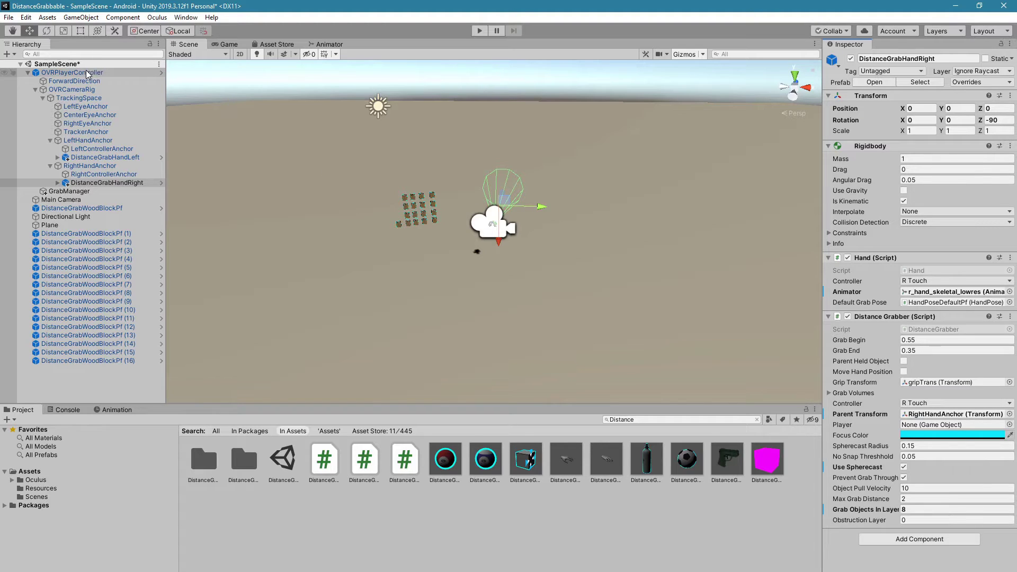
pyautogui.moveTo(96, 72); pyautogui.dragTo(682, 185)
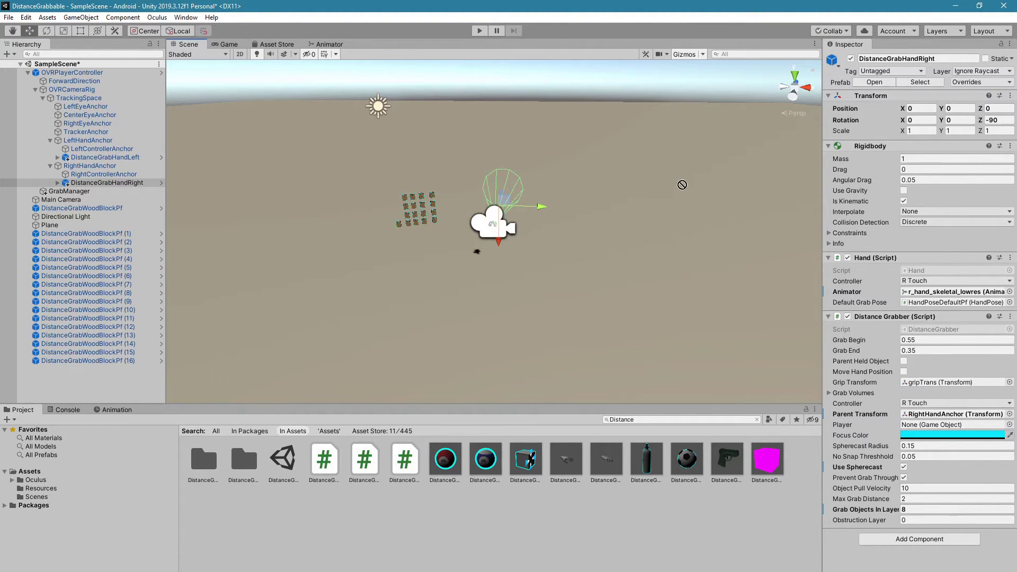
pyautogui.moveTo(754, 229); pyautogui.dragTo(861, 415)
pyautogui.moveTo(933, 433); pyautogui.dragTo(940, 425)
# Step: Look over the block wall, and build and run the project
pyautogui.scroll(2, 189, 295)
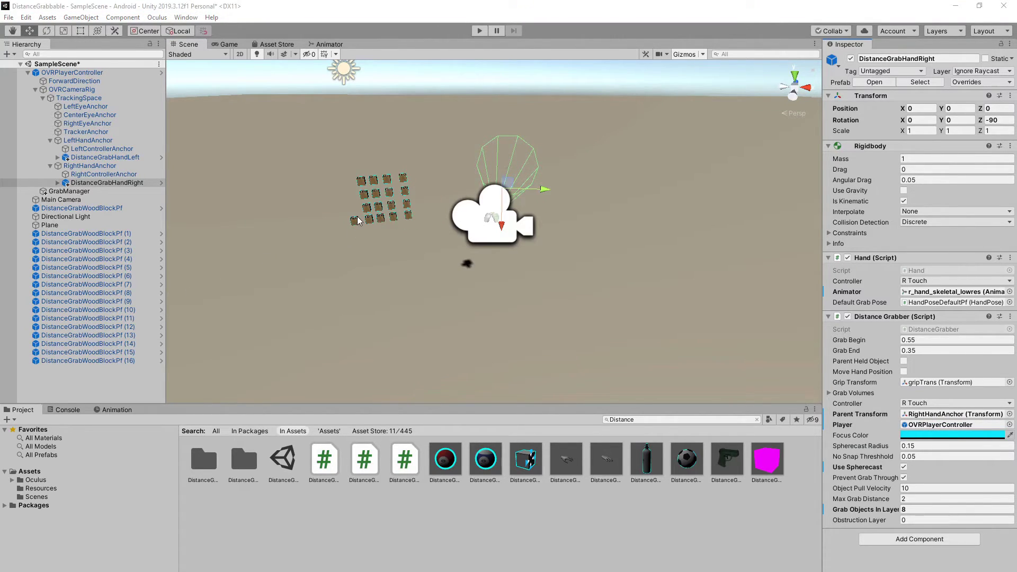
pyautogui.scroll(2, 392, 209)
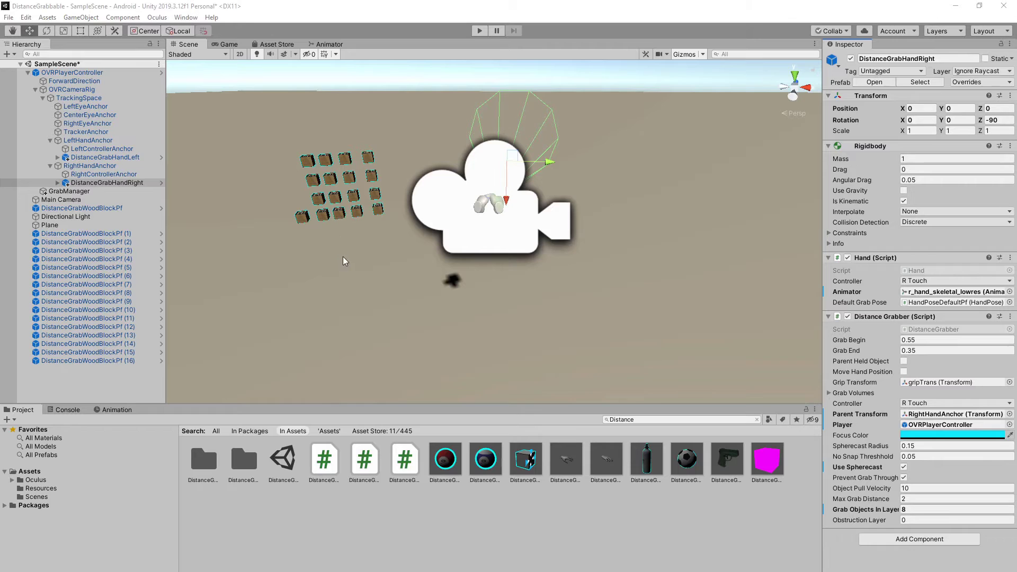
pyautogui.moveTo(460, 265); pyautogui.dragTo(652, 244, button='middle')
pyautogui.moveTo(651, 240); pyautogui.dragTo(594, 249, button='right')
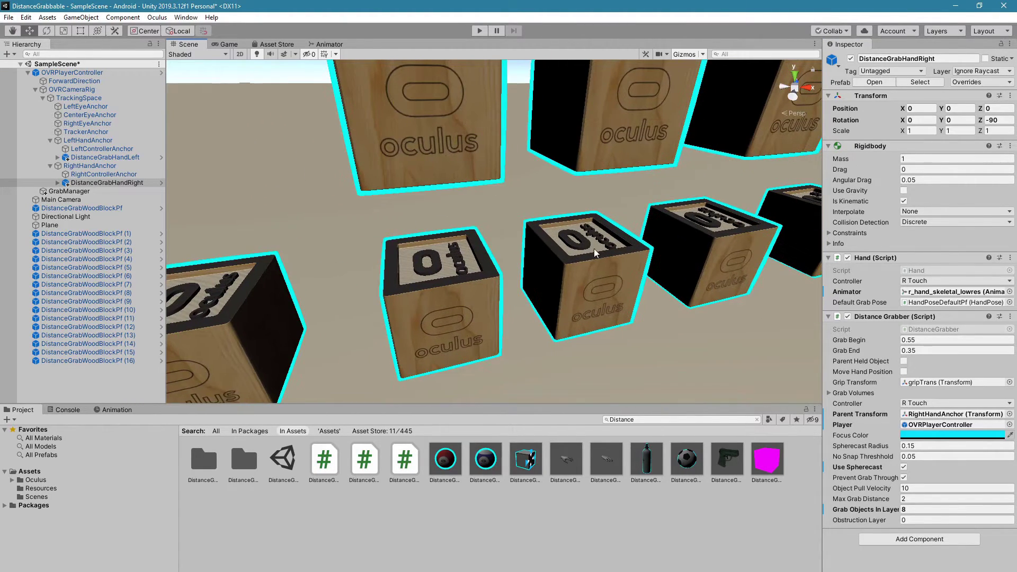
pyautogui.scroll(-5, 665, 192)
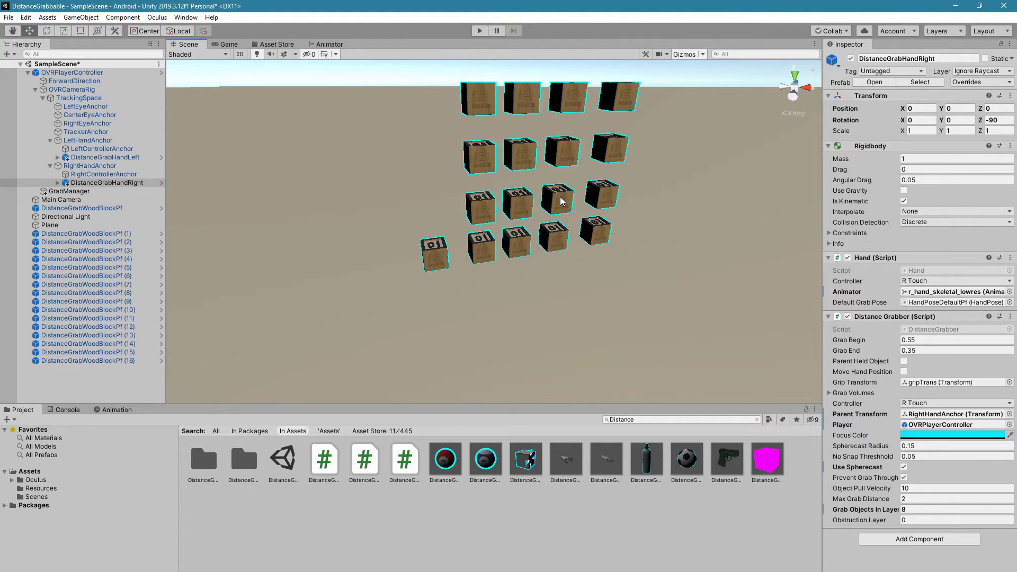
pyautogui.scroll(-2, 562, 201)
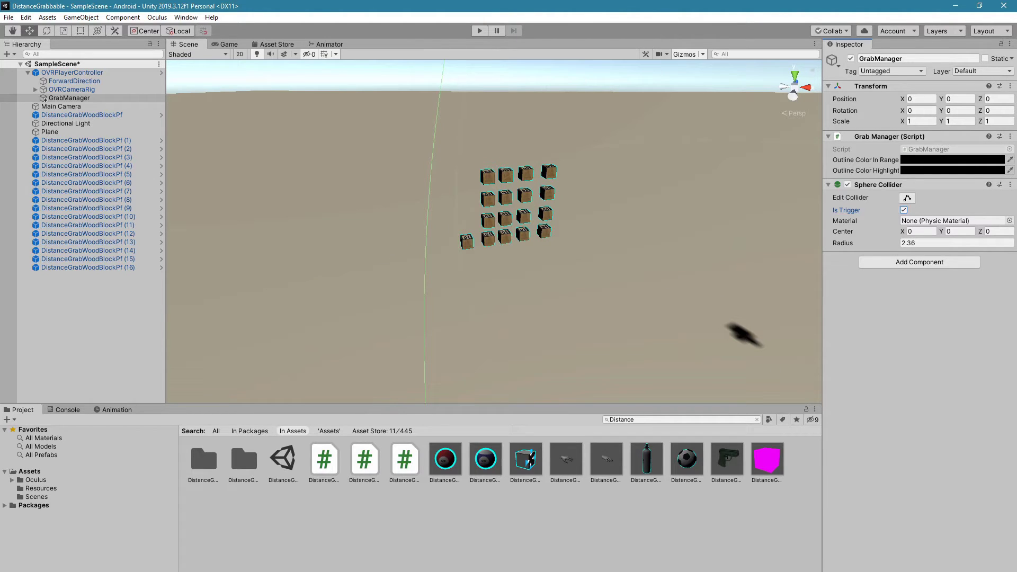
pyautogui.click(9, 16)
pyautogui.click(32, 134)
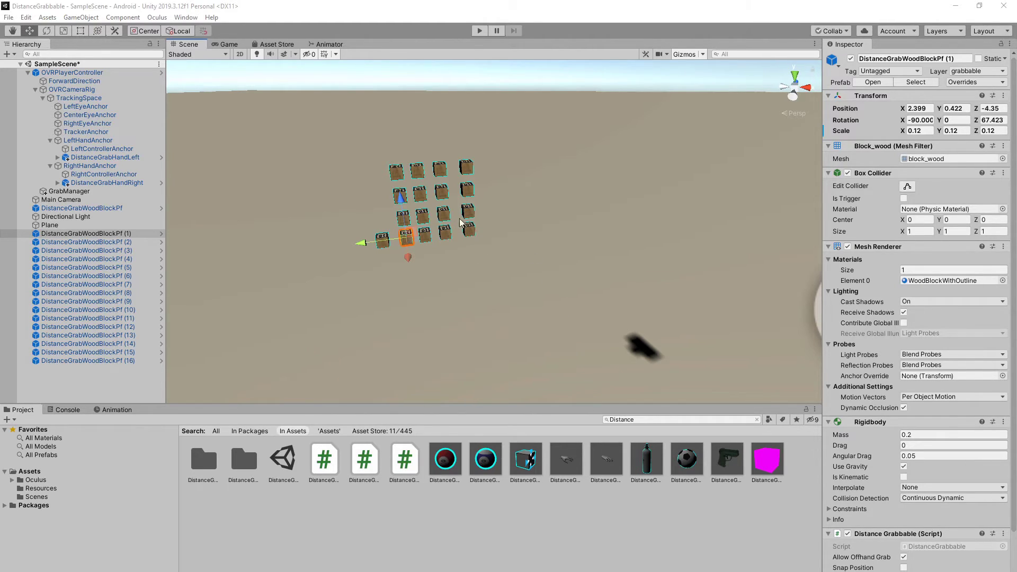
# Step: Spread the four block columns apart sideways, with the rightmost at about X 5.102, and adjust the second-lowest row to about Y 0.915
pyautogui.click(458, 177)
pyautogui.moveTo(454, 145); pyautogui.dragTo(494, 258)
pyautogui.moveTo(424, 203); pyautogui.dragTo(610, 217)
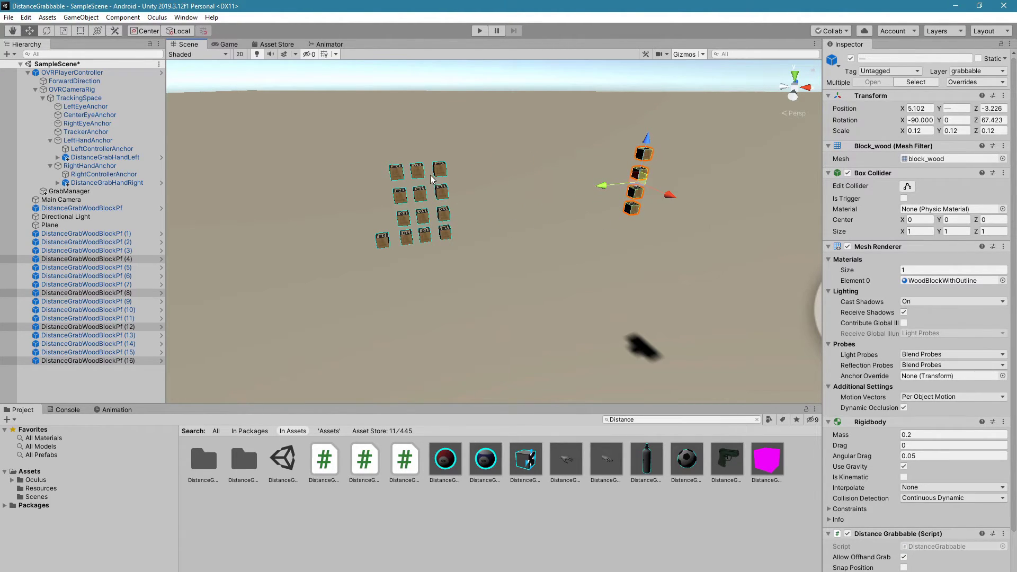
pyautogui.moveTo(427, 140); pyautogui.dragTo(478, 291)
pyautogui.moveTo(401, 207); pyautogui.dragTo(506, 209)
pyautogui.moveTo(410, 151); pyautogui.dragTo(439, 249)
pyautogui.moveTo(377, 209); pyautogui.dragTo(408, 210)
pyautogui.moveTo(391, 158); pyautogui.dragTo(416, 234)
pyautogui.moveTo(361, 208); pyautogui.dragTo(252, 220)
pyautogui.moveTo(223, 150); pyautogui.dragTo(734, 221)
pyautogui.moveTo(498, 174); pyautogui.dragTo(509, 185)
# Step: Scale all the wood blocks, including the original DistanceGrabWoodBlockPf, to 0.5 on X, Y and Z
pyautogui.click(126, 234)
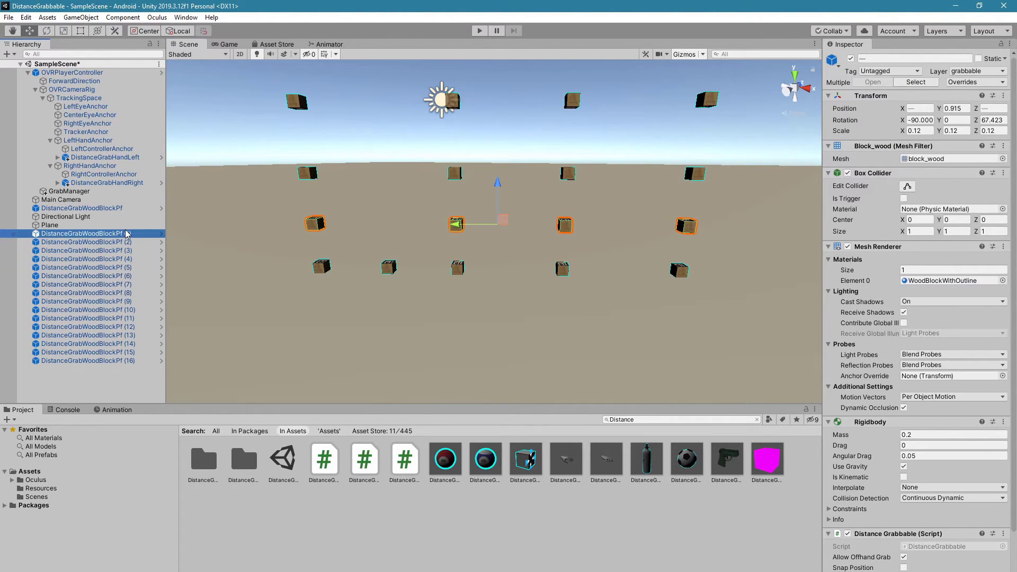
pyautogui.keyDown('shift'); pyautogui.click(124, 362); pyautogui.keyUp('shift')
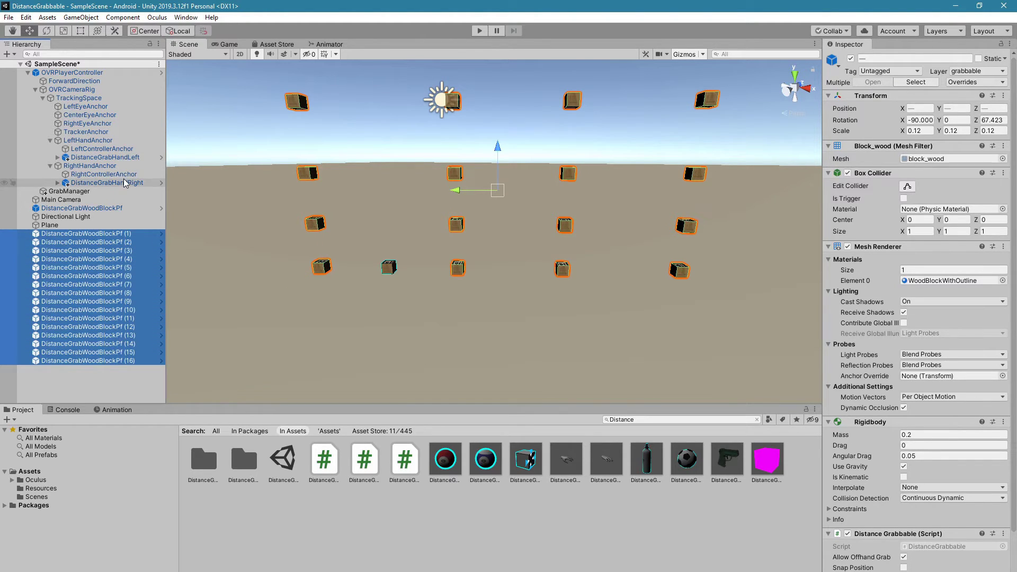
pyautogui.click(918, 131)
pyautogui.write('0.5')
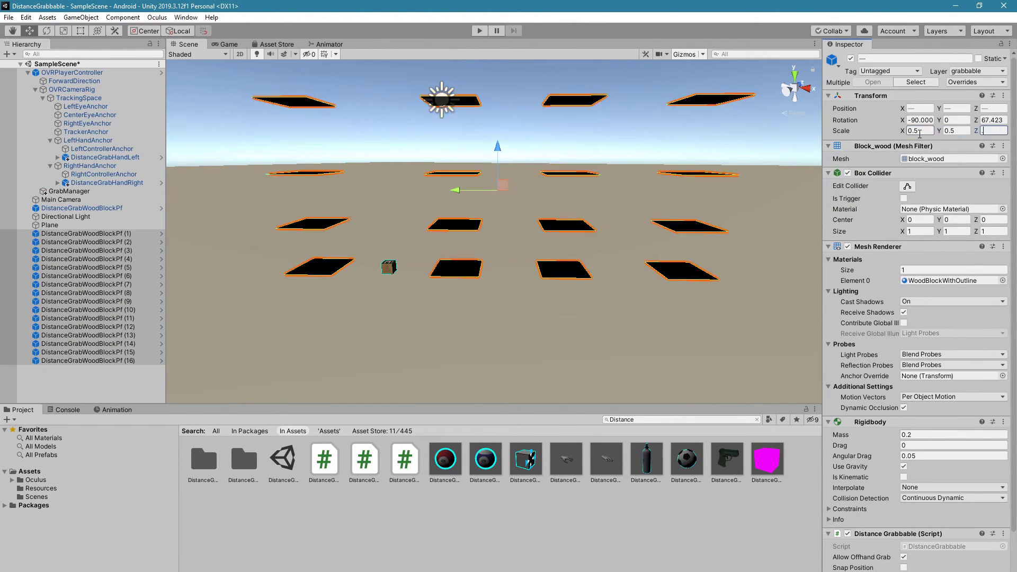
pyautogui.click(82, 208)
pyautogui.press('f')
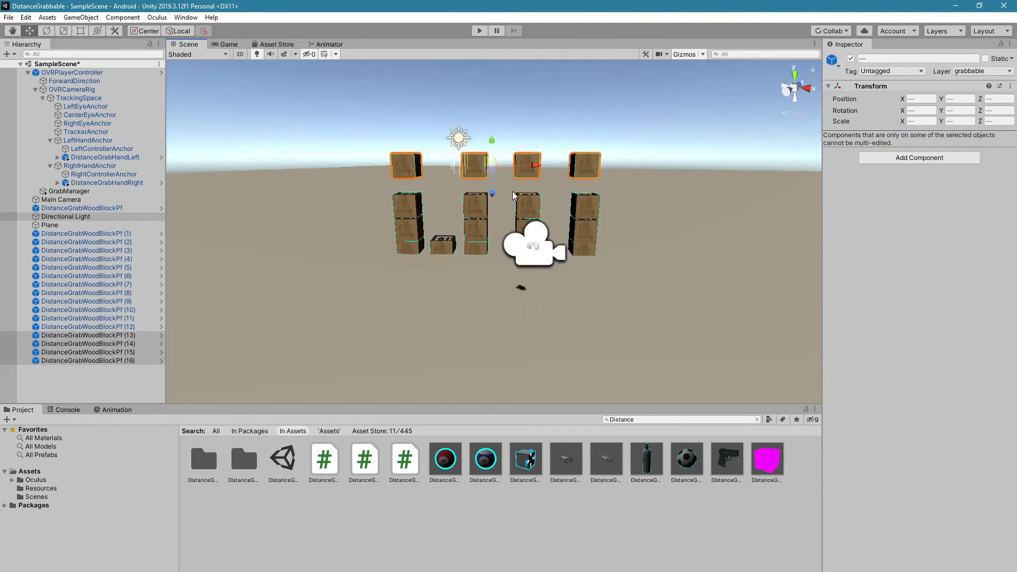
# Step: Raise the upper rows of the enlarged blocks so they stand clear of the rows beneath them
pyautogui.keyDown('alt'); pyautogui.moveTo(316, 125); pyautogui.dragTo(402, 132); pyautogui.keyUp('alt')
pyautogui.moveTo(788, 260); pyautogui.dragTo(303, 198)
pyautogui.click(262, 293)
pyautogui.keyDown('alt'); pyautogui.moveTo(262, 294); pyautogui.dragTo(278, 323); pyautogui.keyUp('alt')
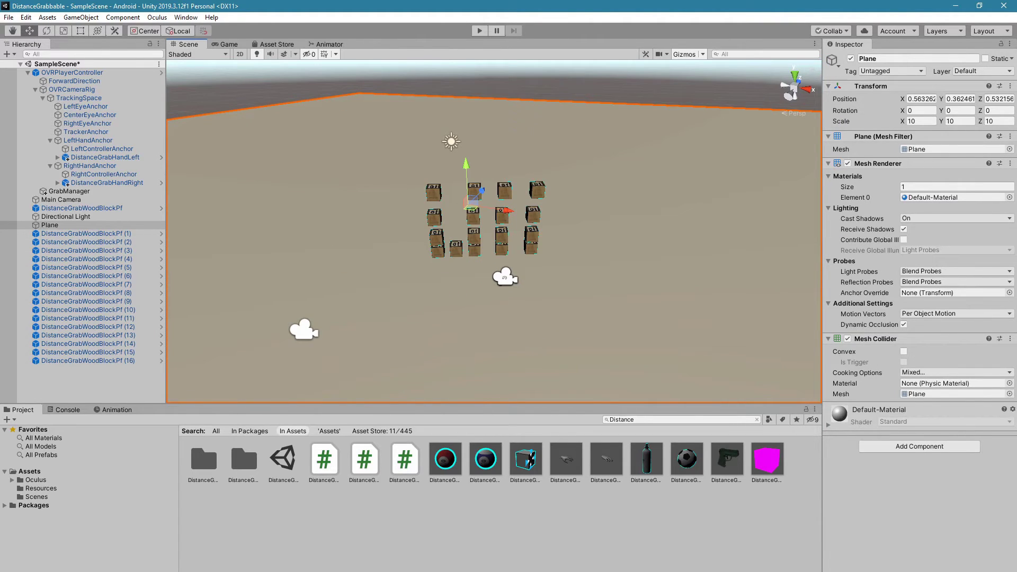
pyautogui.click(9, 17)
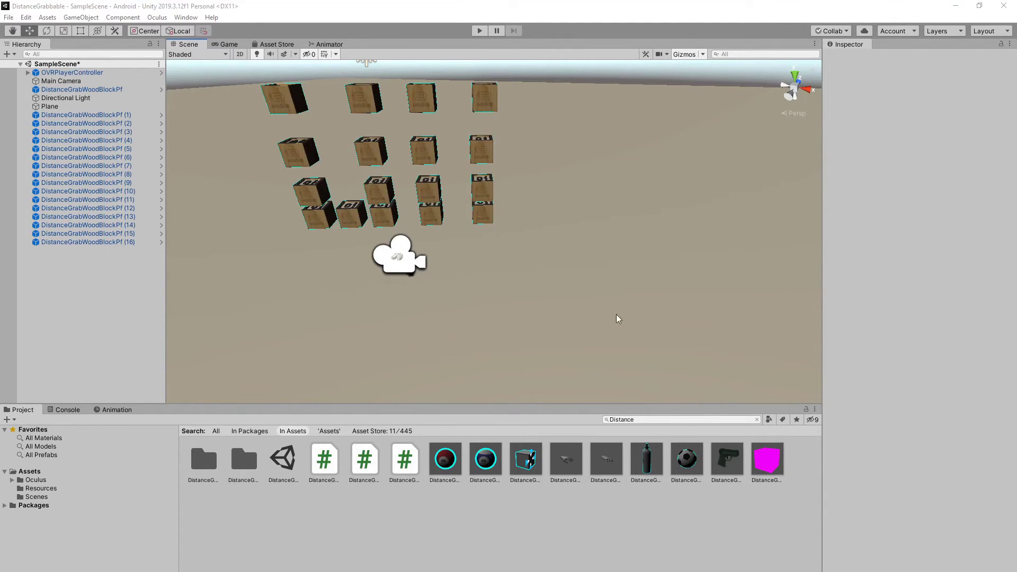
# Step: Create a Cube and place it beside the block wall at about X 9.23, Y 1.28
pyautogui.click(768, 460)
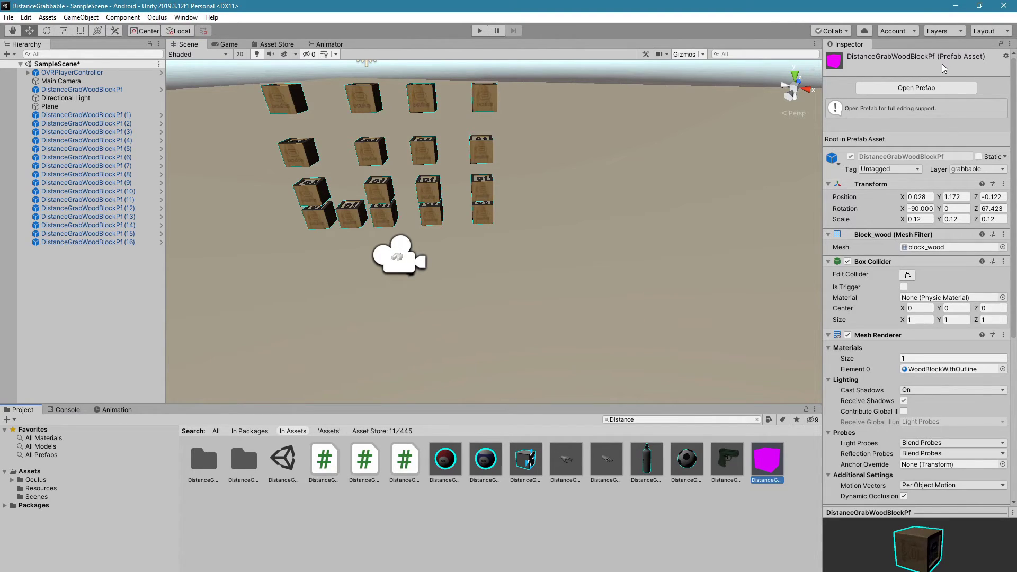
pyautogui.click(90, 20)
pyautogui.moveTo(121, 53)
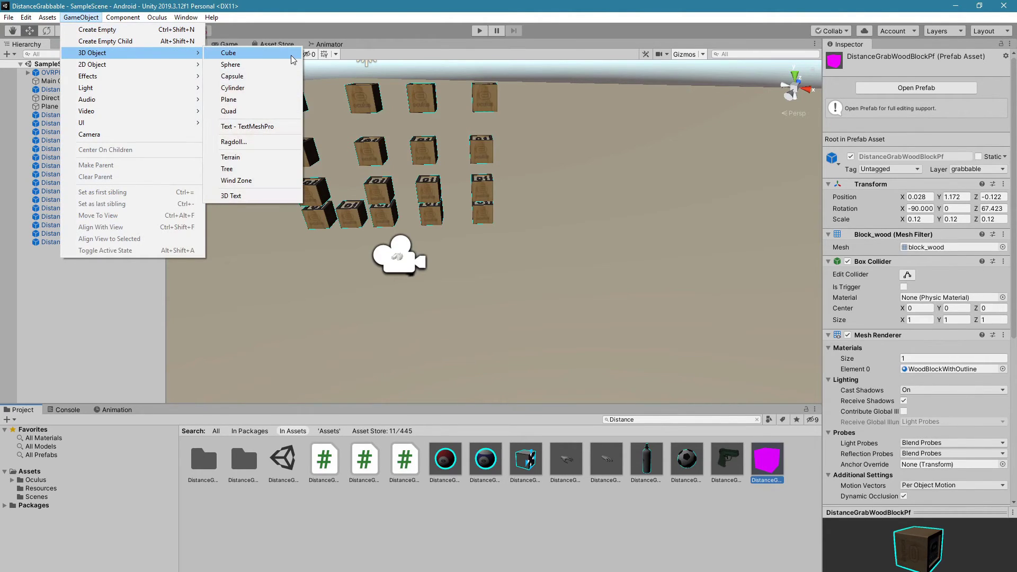
pyautogui.click(293, 59)
pyautogui.moveTo(538, 242); pyautogui.dragTo(655, 265)
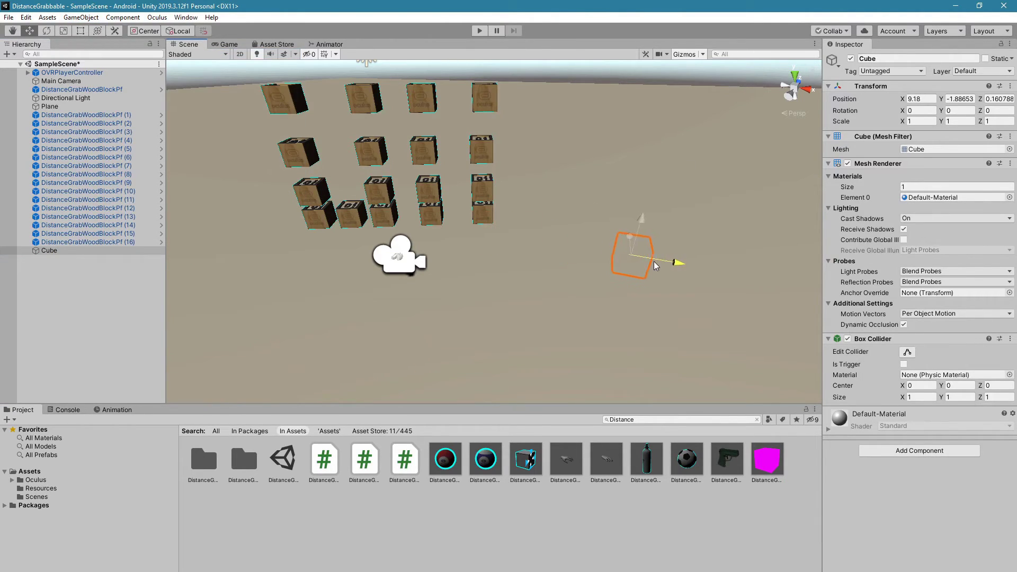
pyautogui.moveTo(641, 212); pyautogui.dragTo(670, 156)
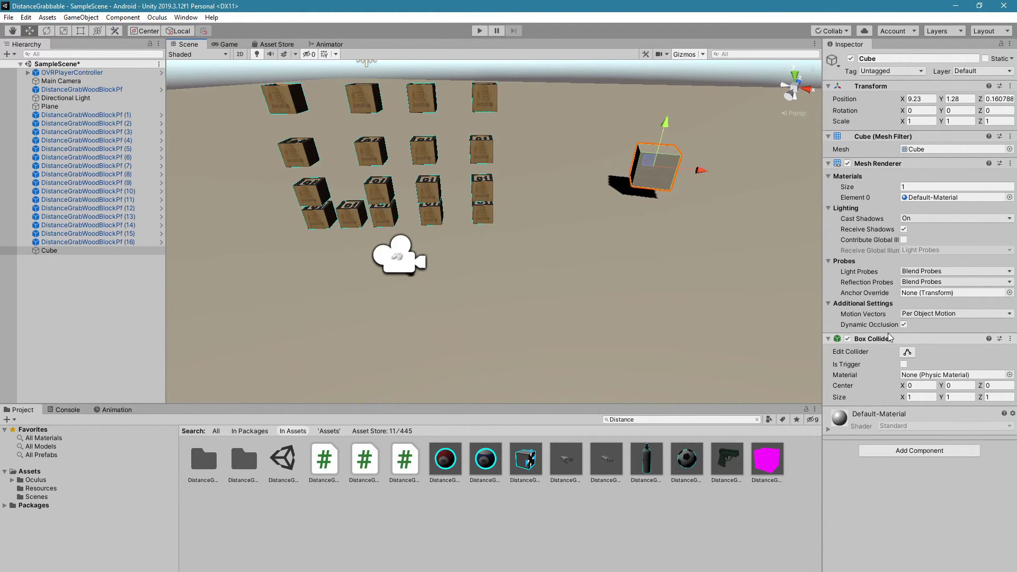
# Step: Add the Distance Grabbable script component to the Cube
pyautogui.click(899, 451)
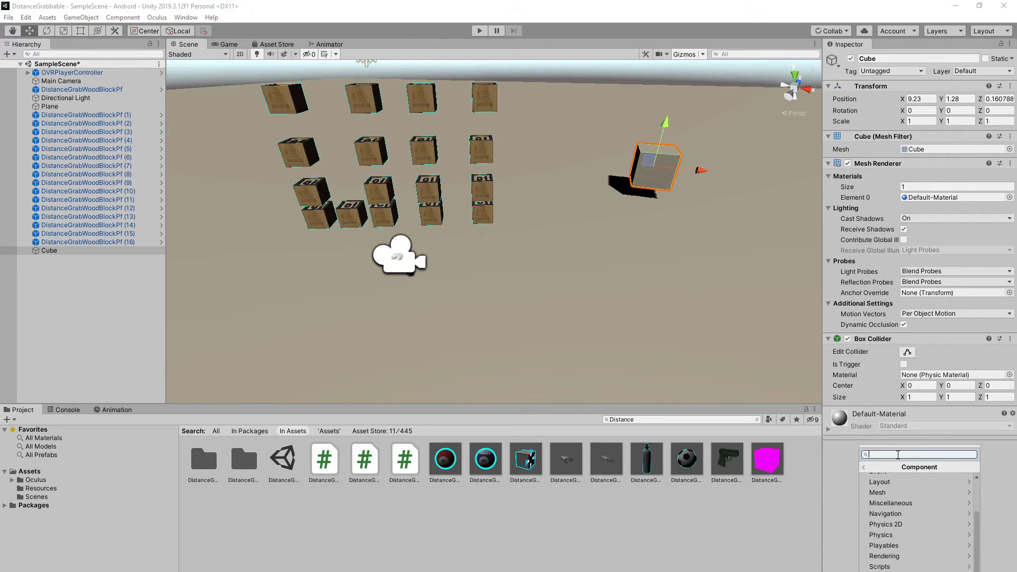
pyautogui.write('Dis')
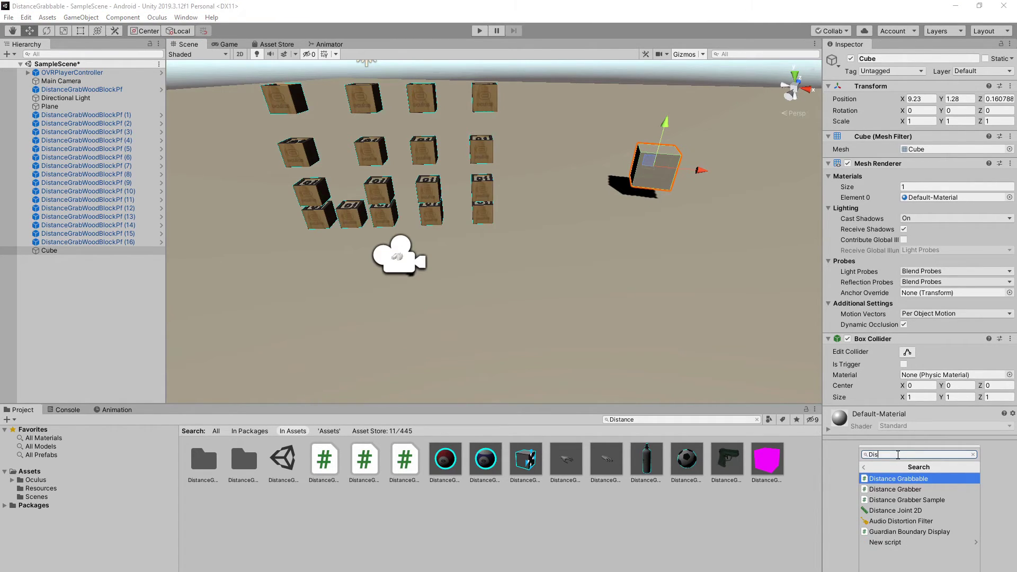
pyautogui.press('Return')
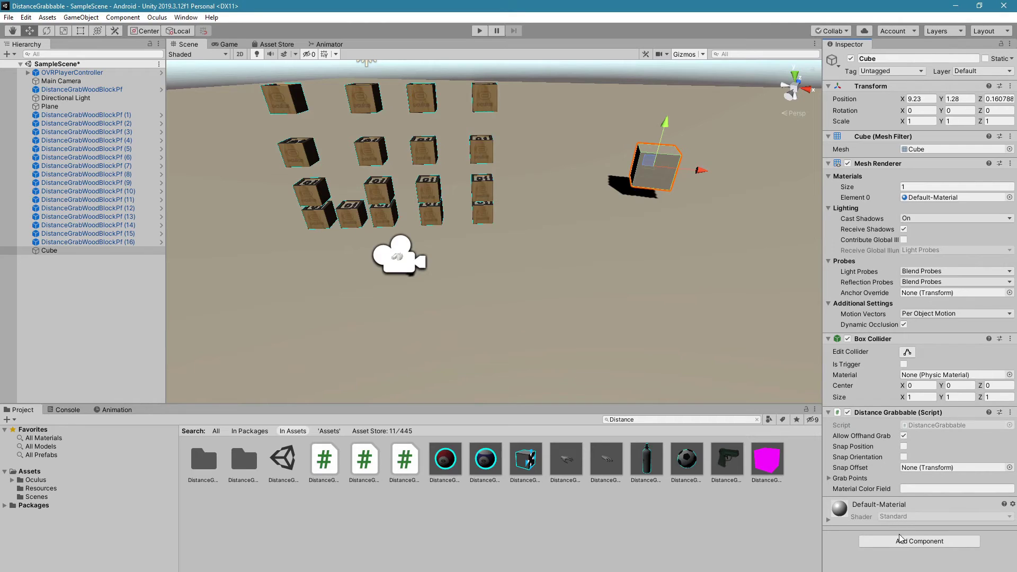
# Step: Add a Rigidbody to the Cube and set its Collision Detection to Continuous Dynamic
pyautogui.click(903, 541)
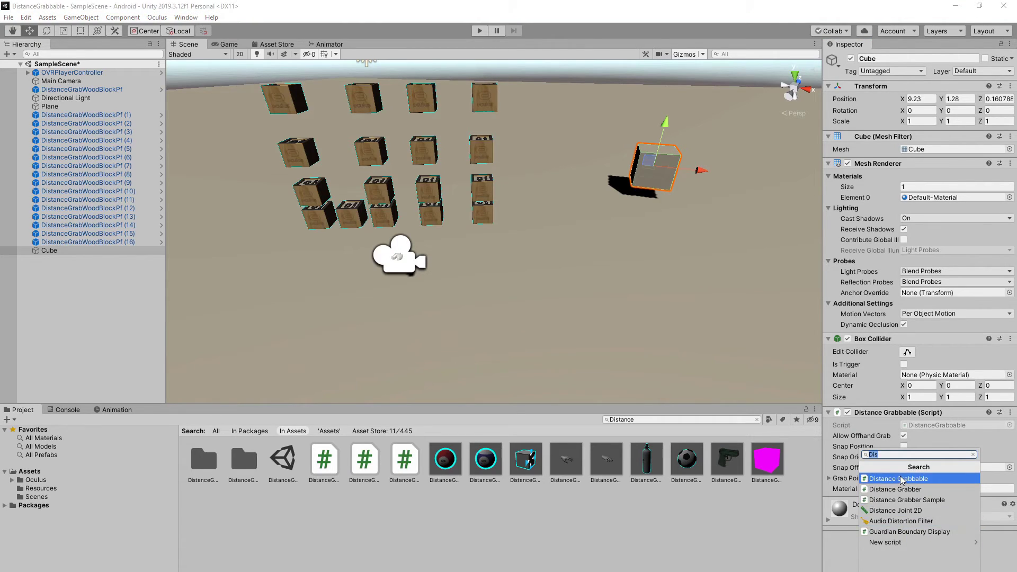
pyautogui.press('BackSpace')
pyautogui.press('BackSpace')
pyautogui.press('BackSpace')
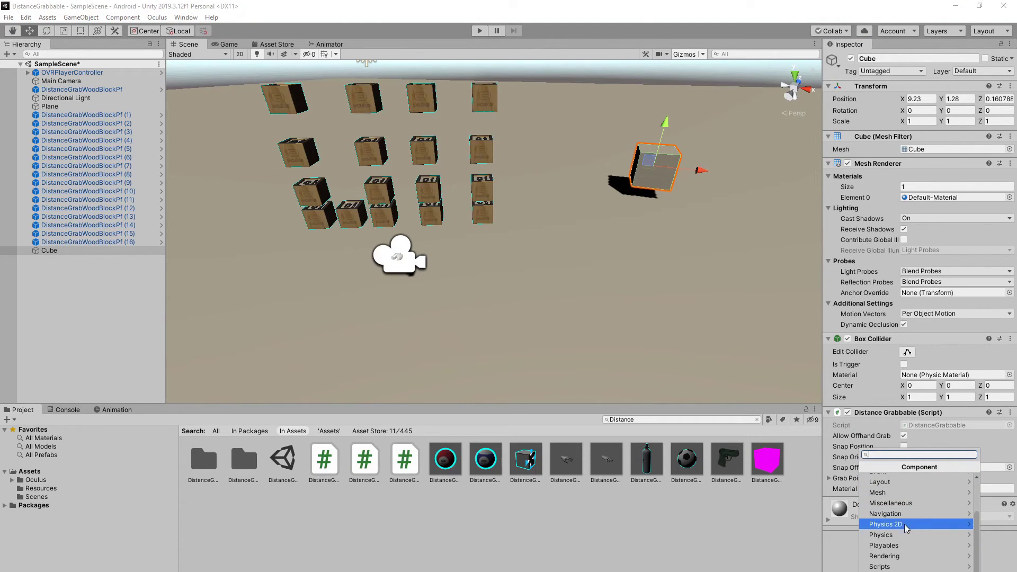
pyautogui.click(899, 536)
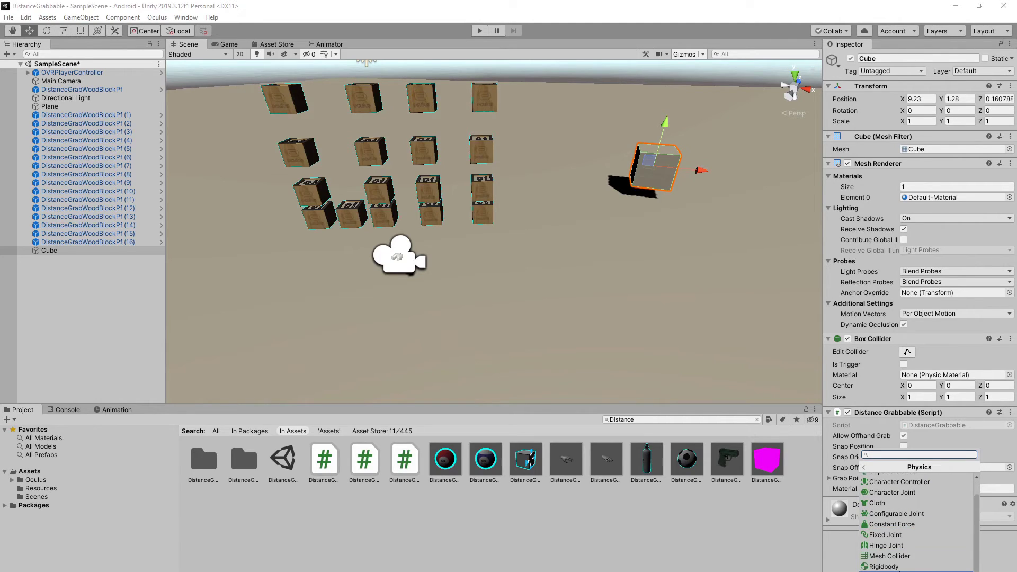
pyautogui.click(899, 567)
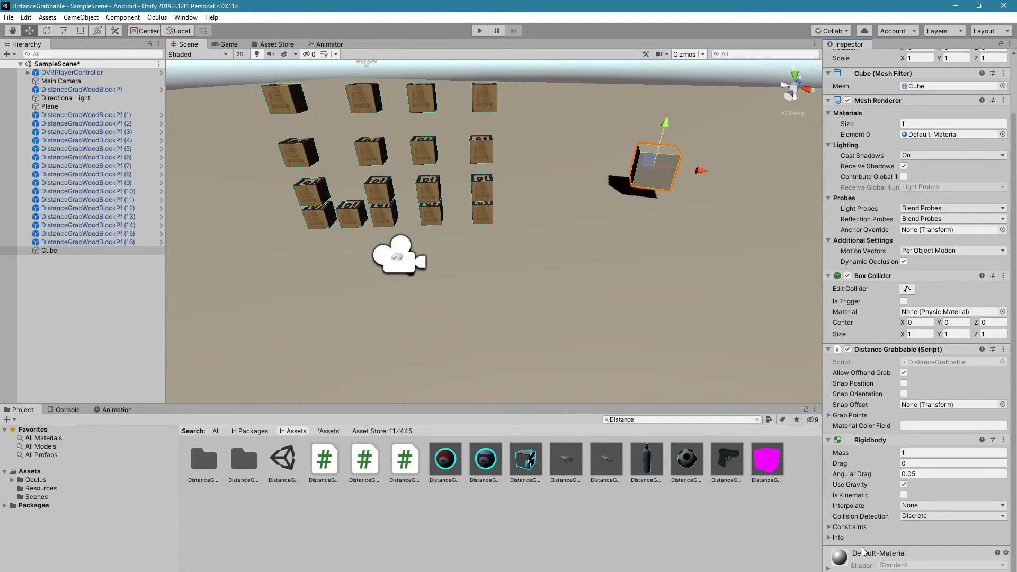
pyautogui.click(915, 518)
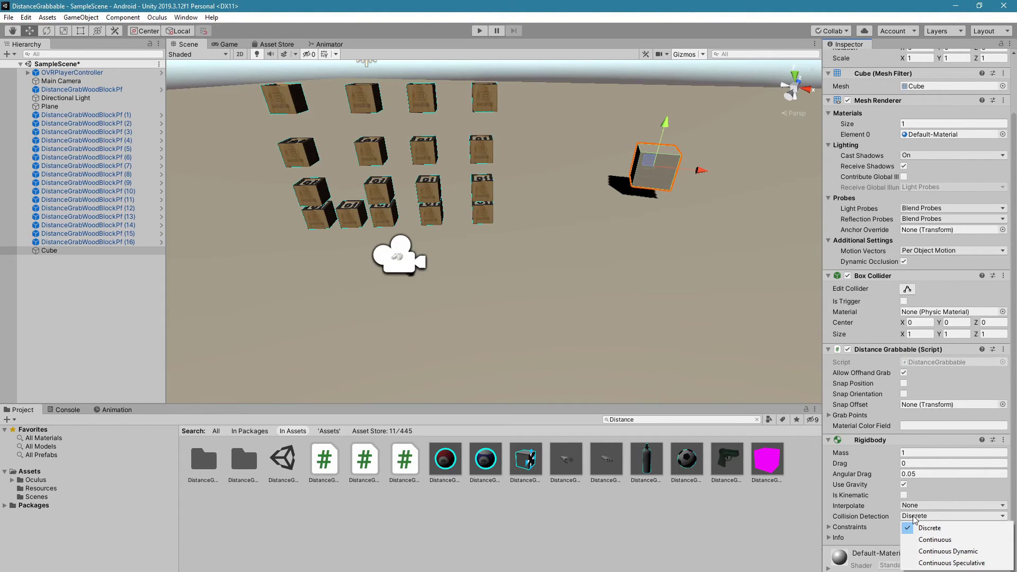
pyautogui.click(925, 551)
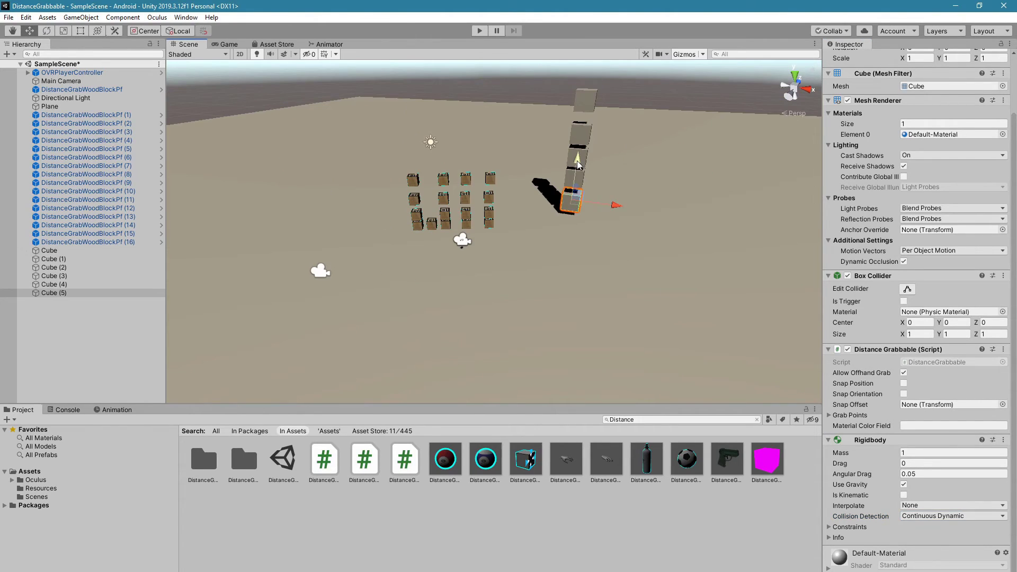
# Step: Complete a vertical stack of six cubes by raising the newest Cube duplicate to the top of the column
pyautogui.moveTo(613, 85); pyautogui.dragTo(613, 66)
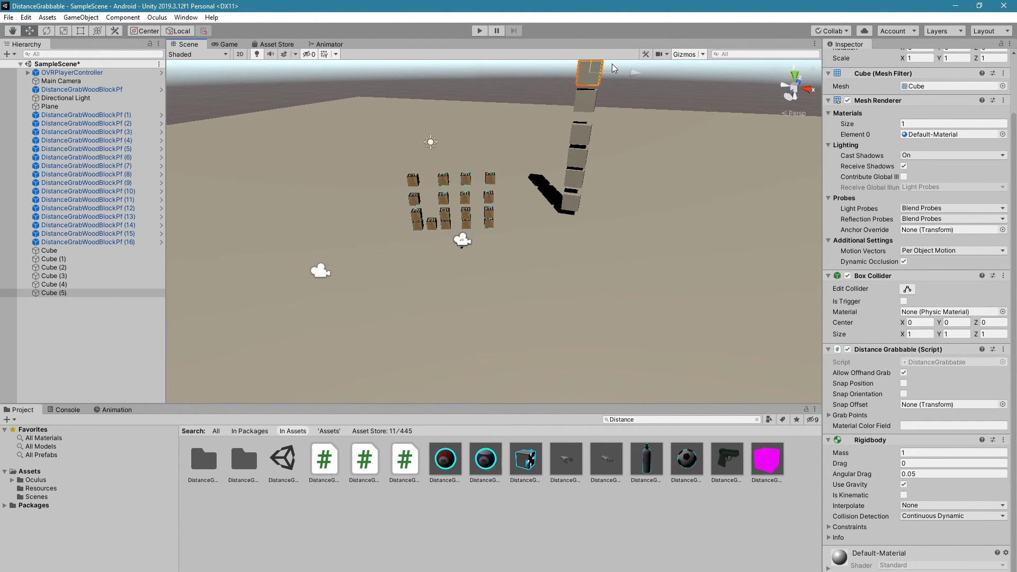
pyautogui.scroll(-2, 537, 149)
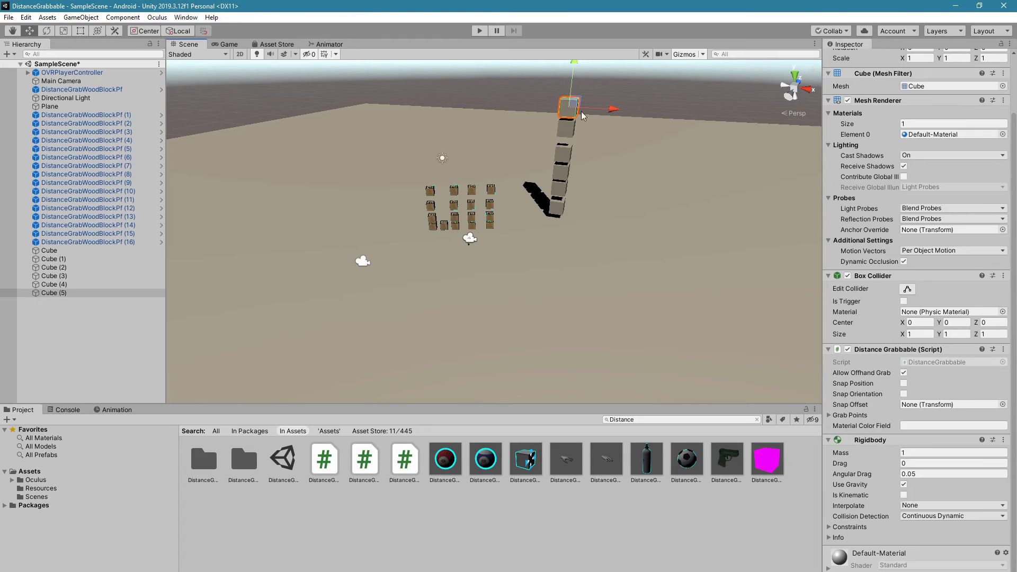
# Step: Assign all six stacked cubes, from Cube through Cube (5), to the grabbable layer
pyautogui.moveTo(602, 83); pyautogui.dragTo(540, 247)
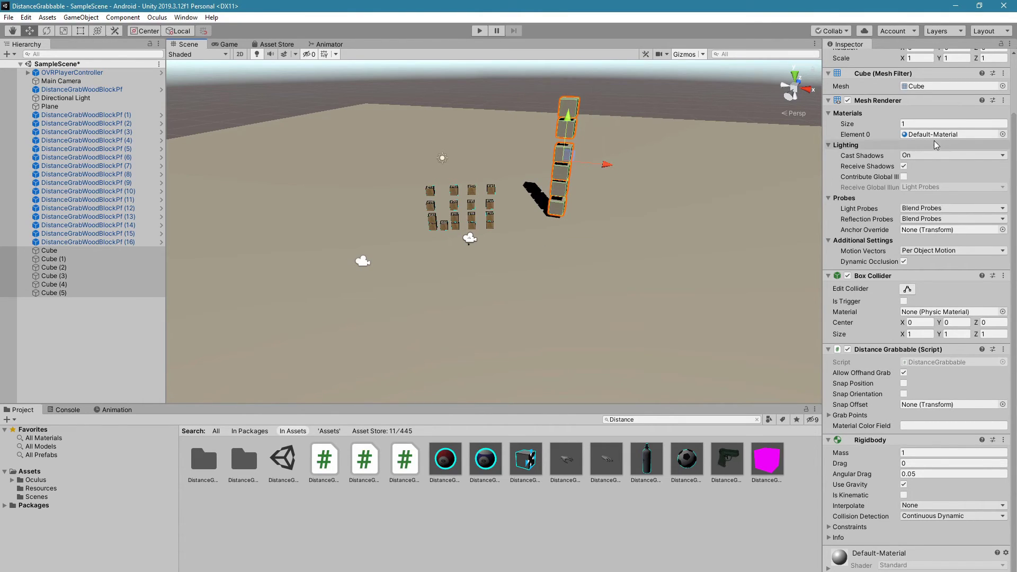
pyautogui.scroll(3, 901, 108)
pyautogui.click(980, 72)
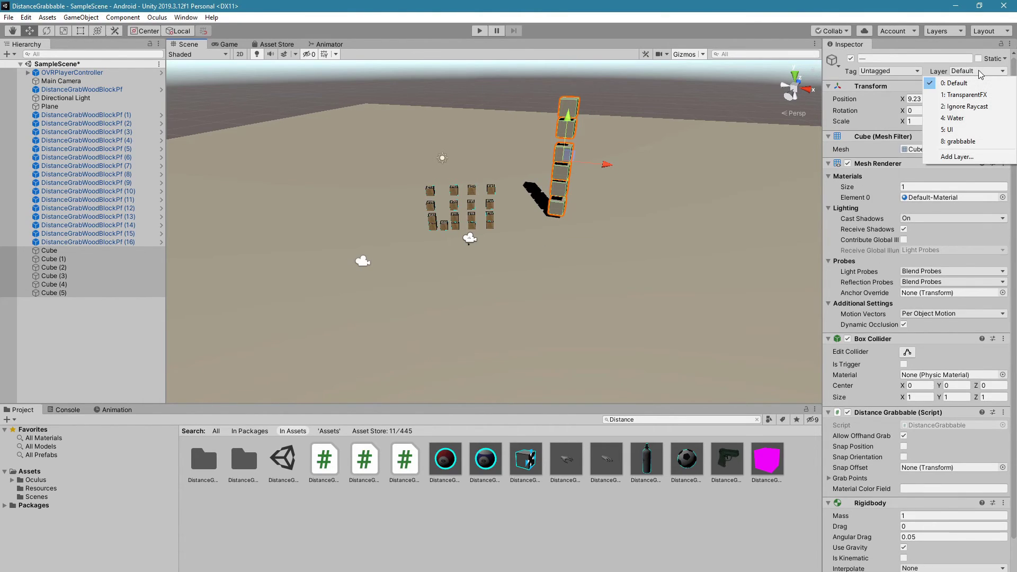
pyautogui.click(956, 142)
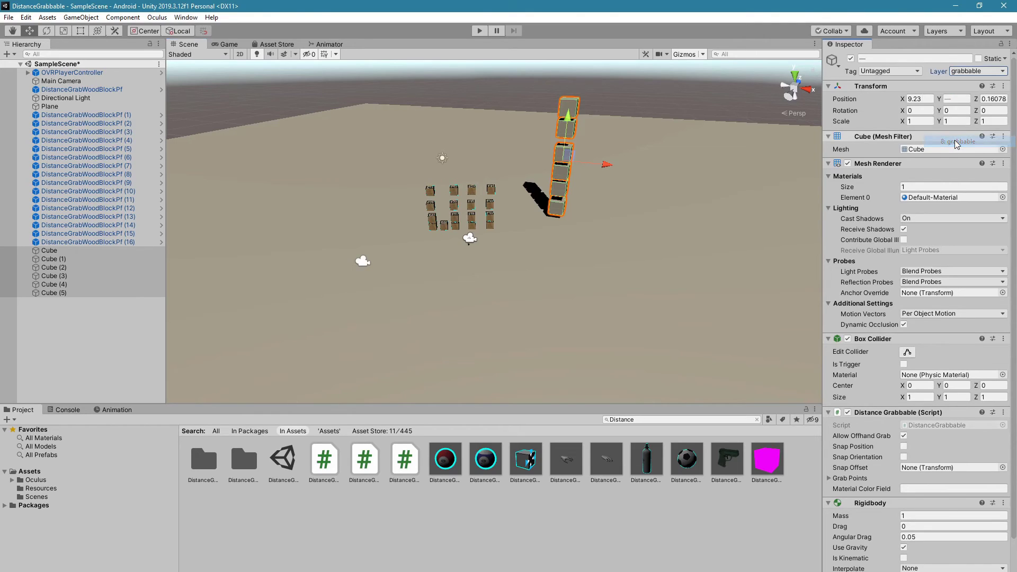